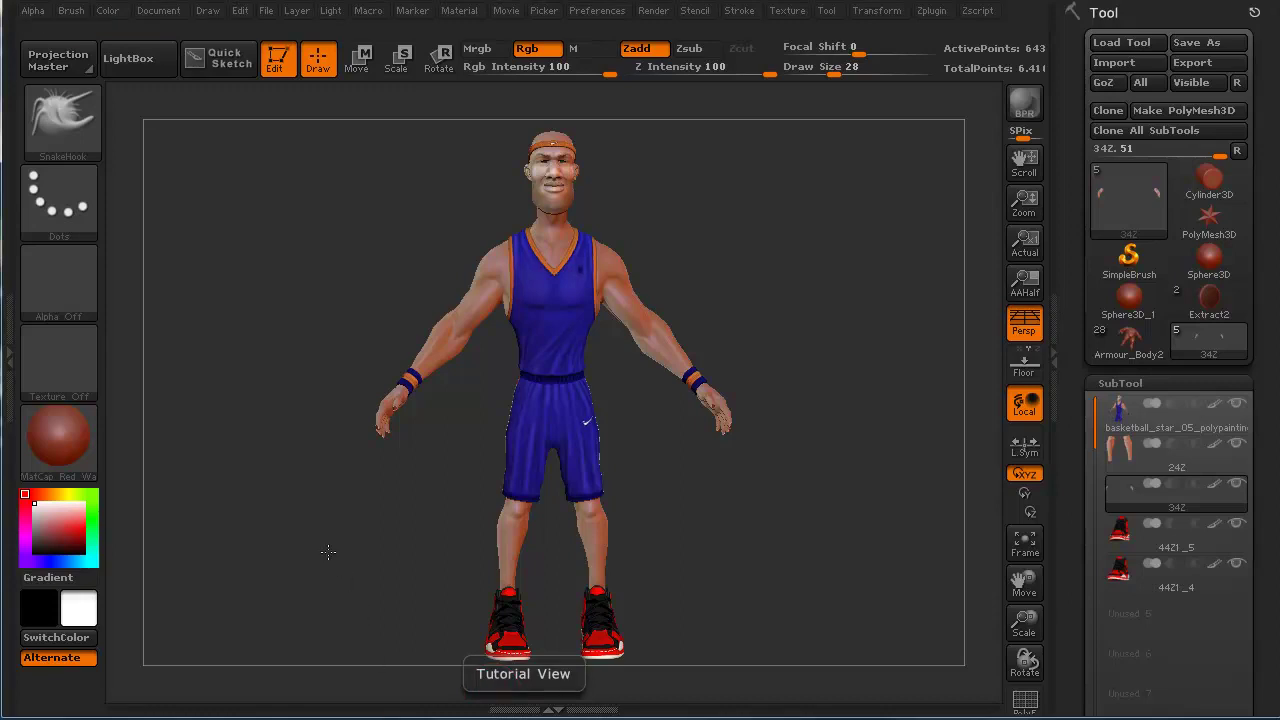
drag(329, 557, 379, 613)
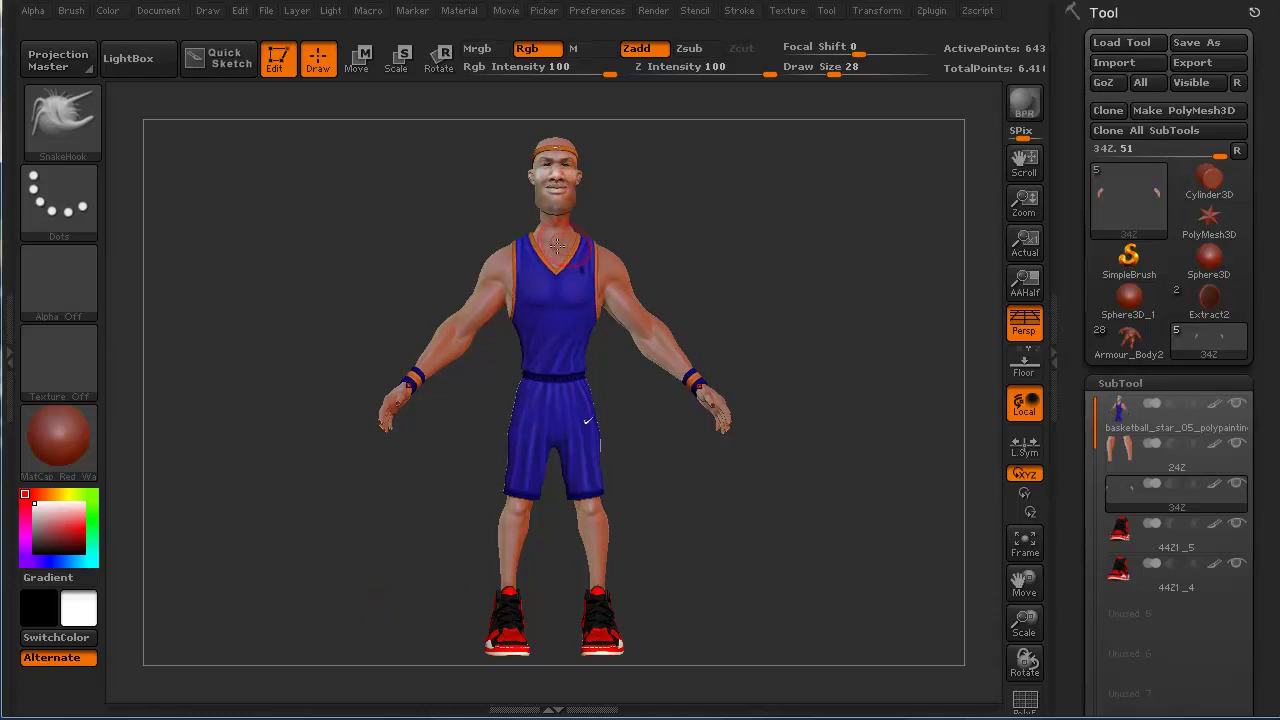
mouse_move(391, 509)
mouse_down()
mouse_move(343, 523)
mouse_move(336, 539)
mouse_move(386, 566)
mouse_move(394, 554)
mouse_move(390, 572)
mouse_move(366, 574)
mouse_move(378, 571)
mouse_up()
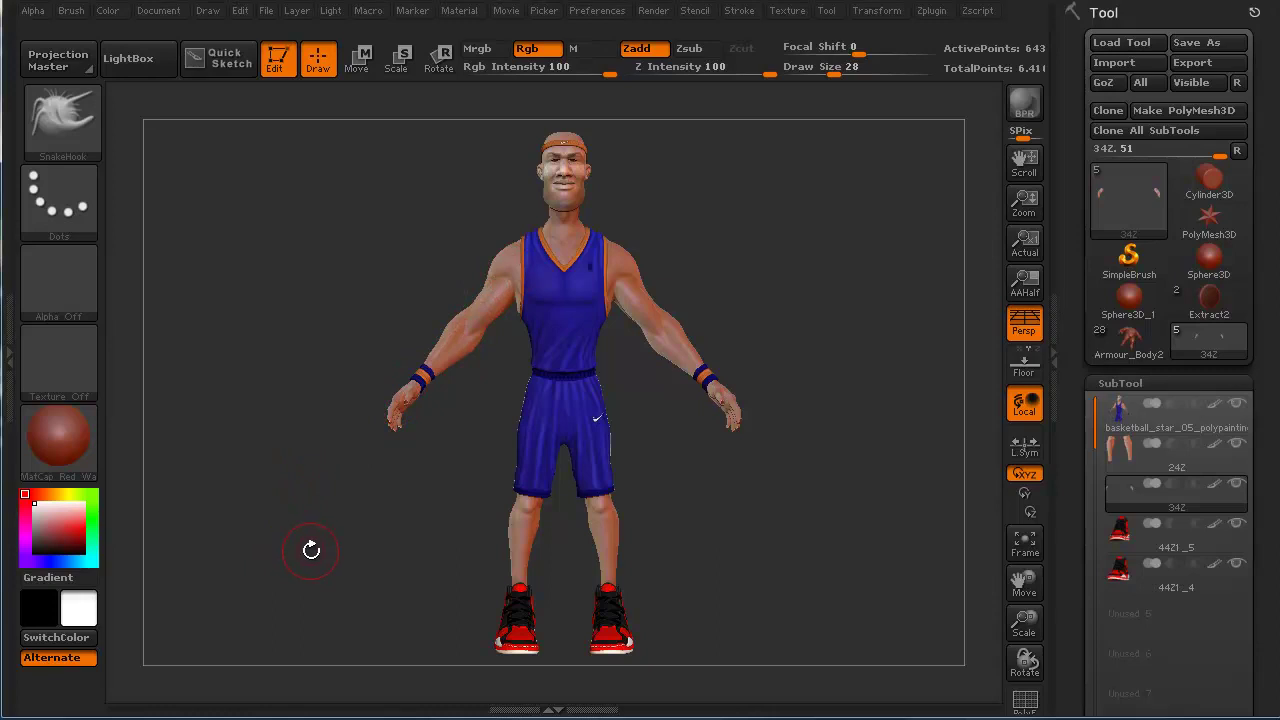
drag(329, 551, 333, 549)
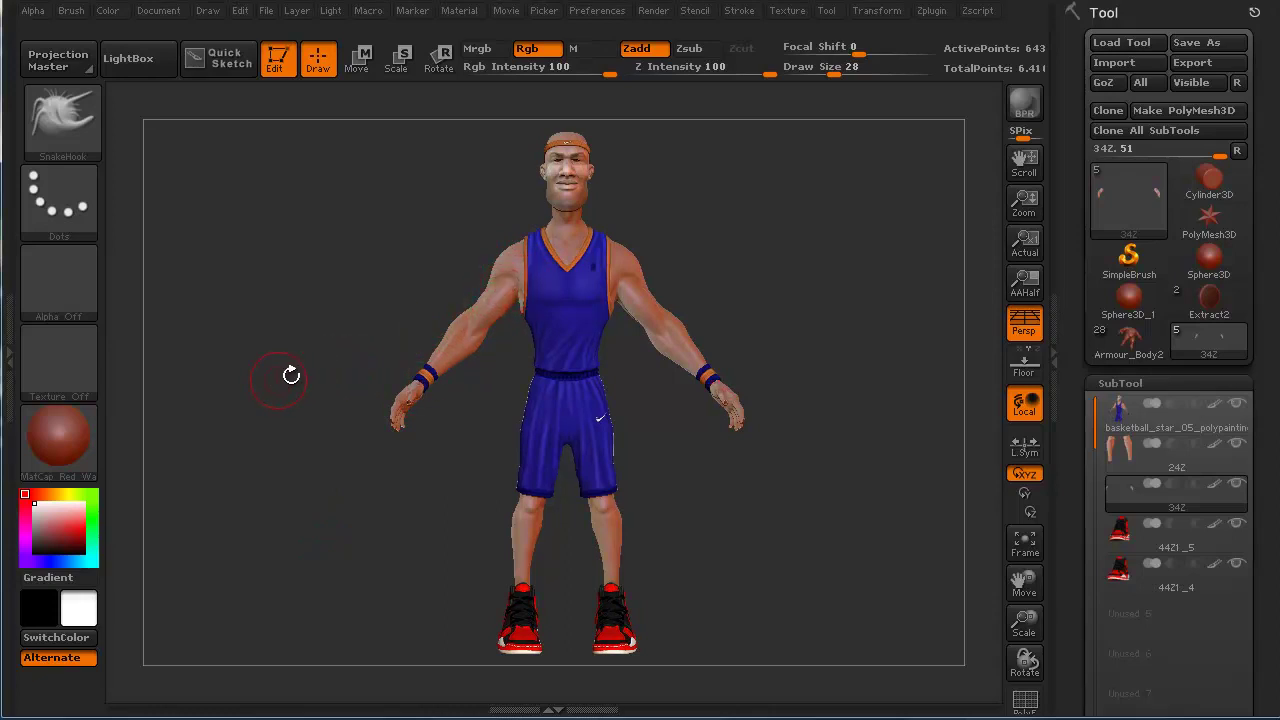
click(1052, 375)
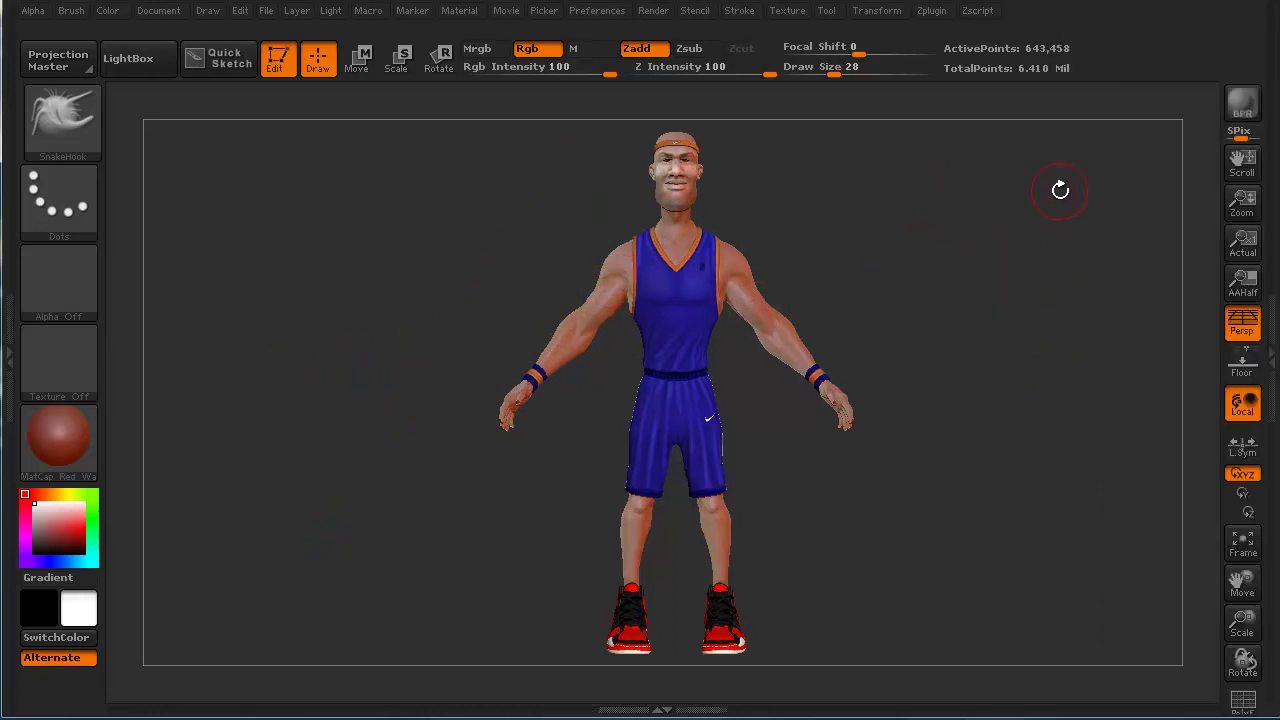
click(1268, 362)
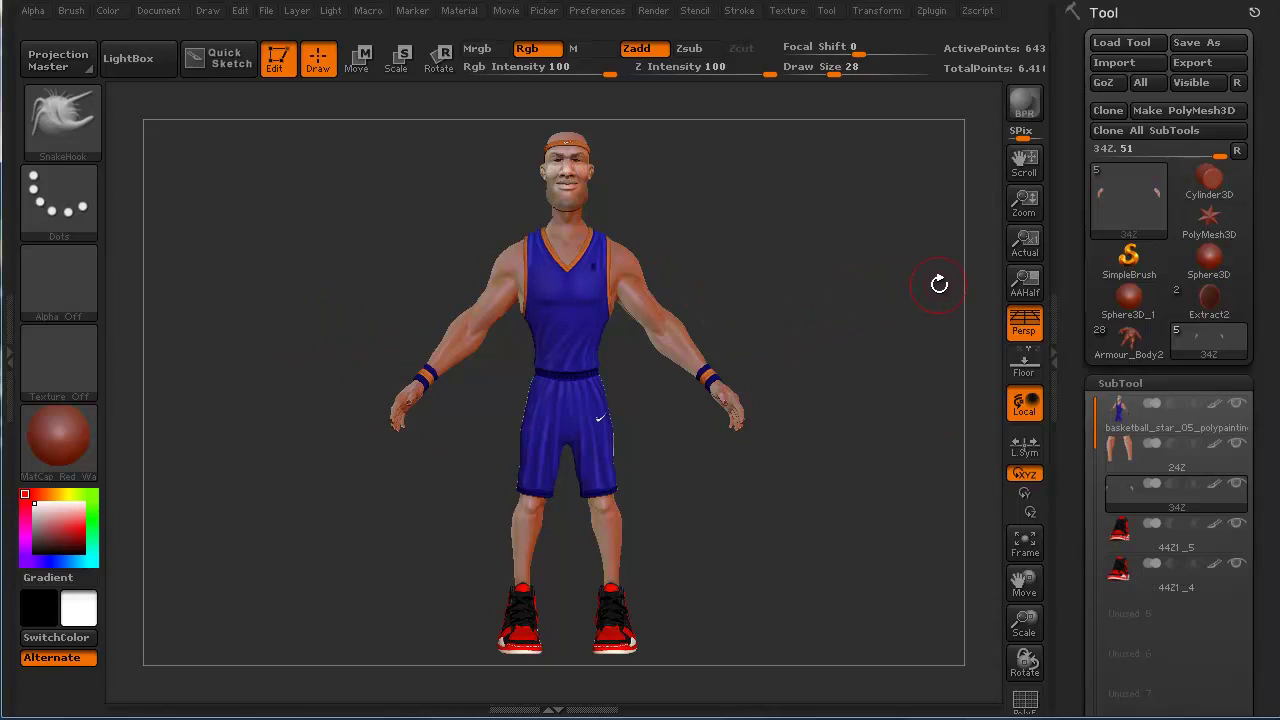
Dock the Zplugin palette in the side tray and leave its Transpose Master section expanded
click(931, 11)
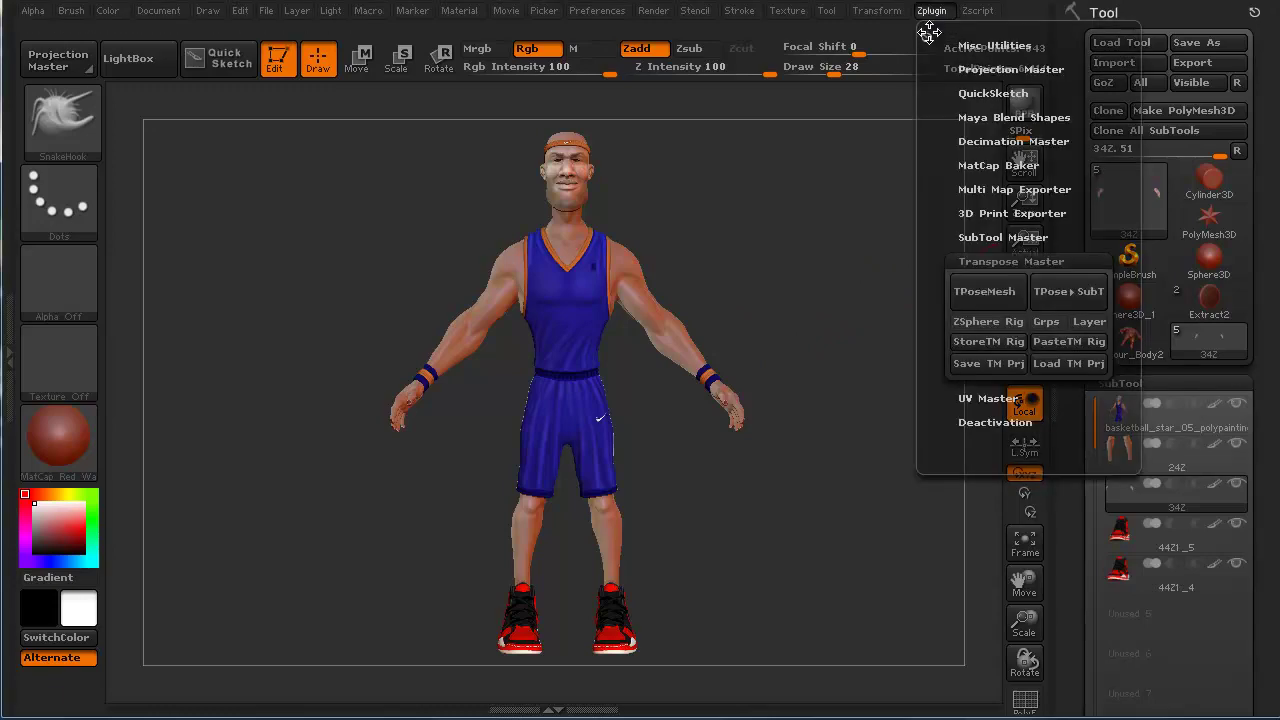
click(926, 36)
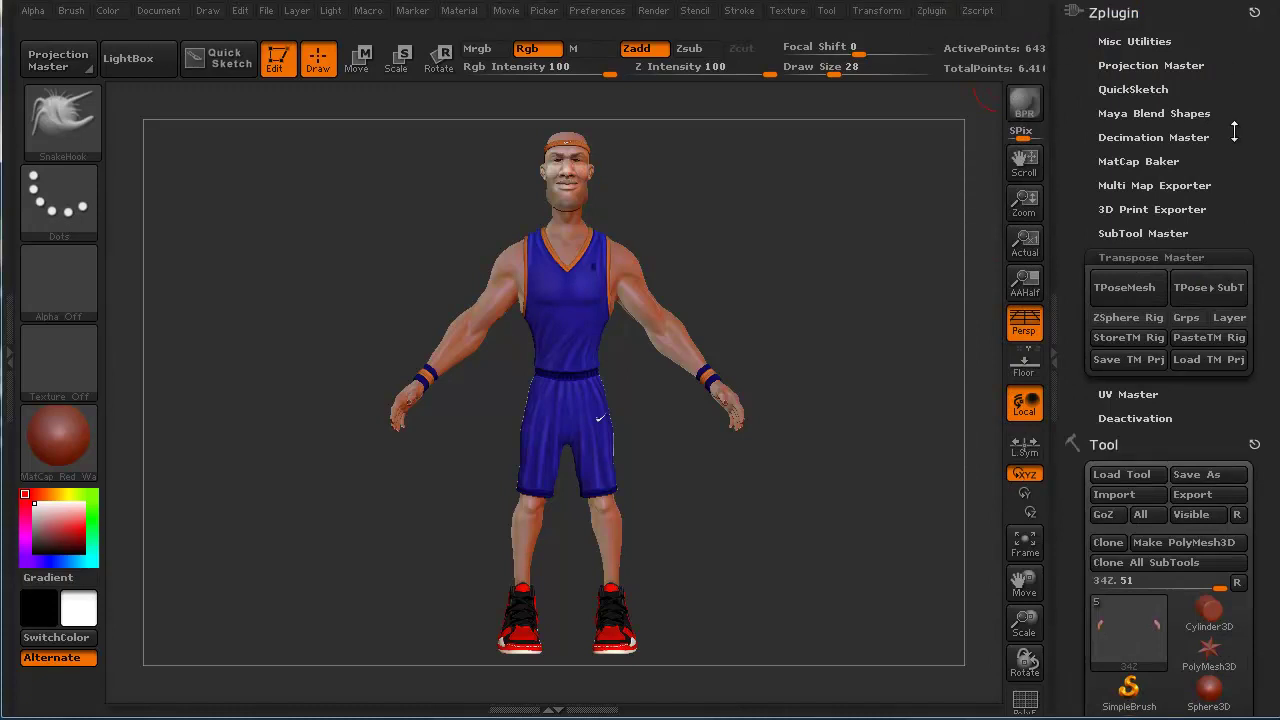
click(1146, 258)
click(1140, 259)
Generate a combined low-resolution posing mesh of the basketball player's subtools with Transpose Master's TPoseMesh
drag(684, 456, 654, 453)
drag(380, 330, 483, 253)
drag(334, 320, 363, 320)
mouse_move(366, 580)
mouse_down()
mouse_move(332, 588)
mouse_move(366, 560)
mouse_up()
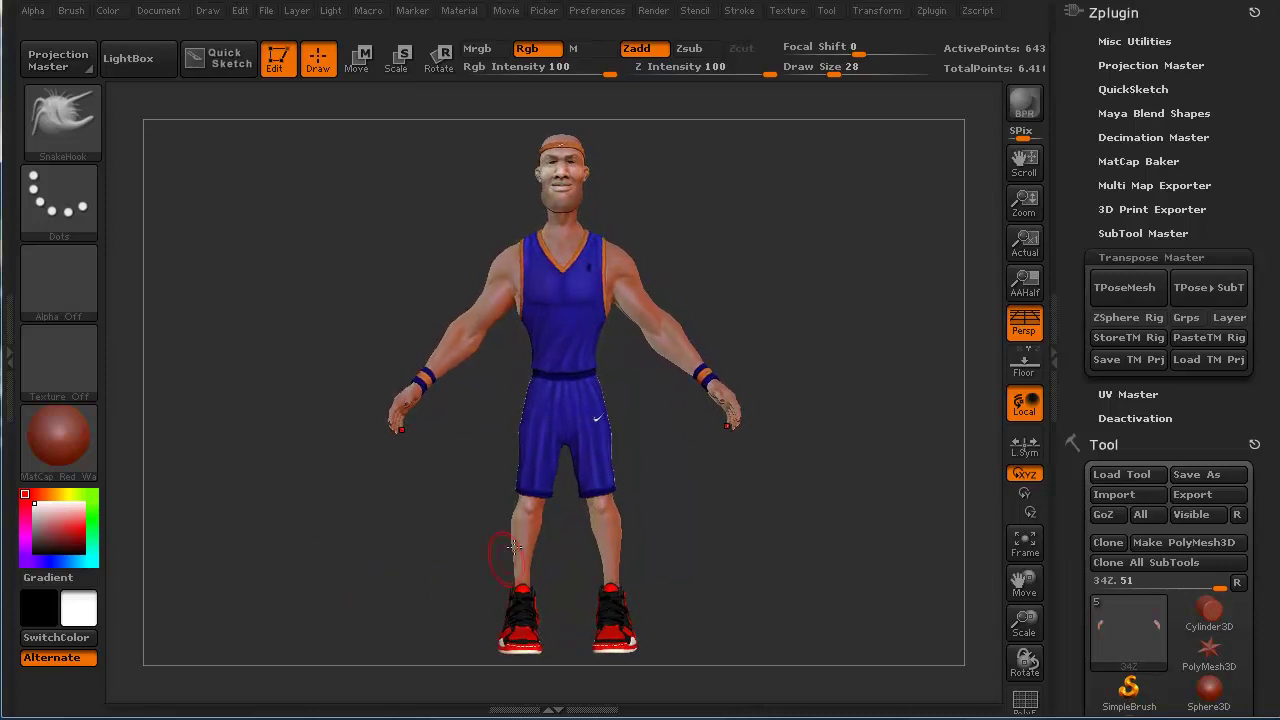
click(1121, 287)
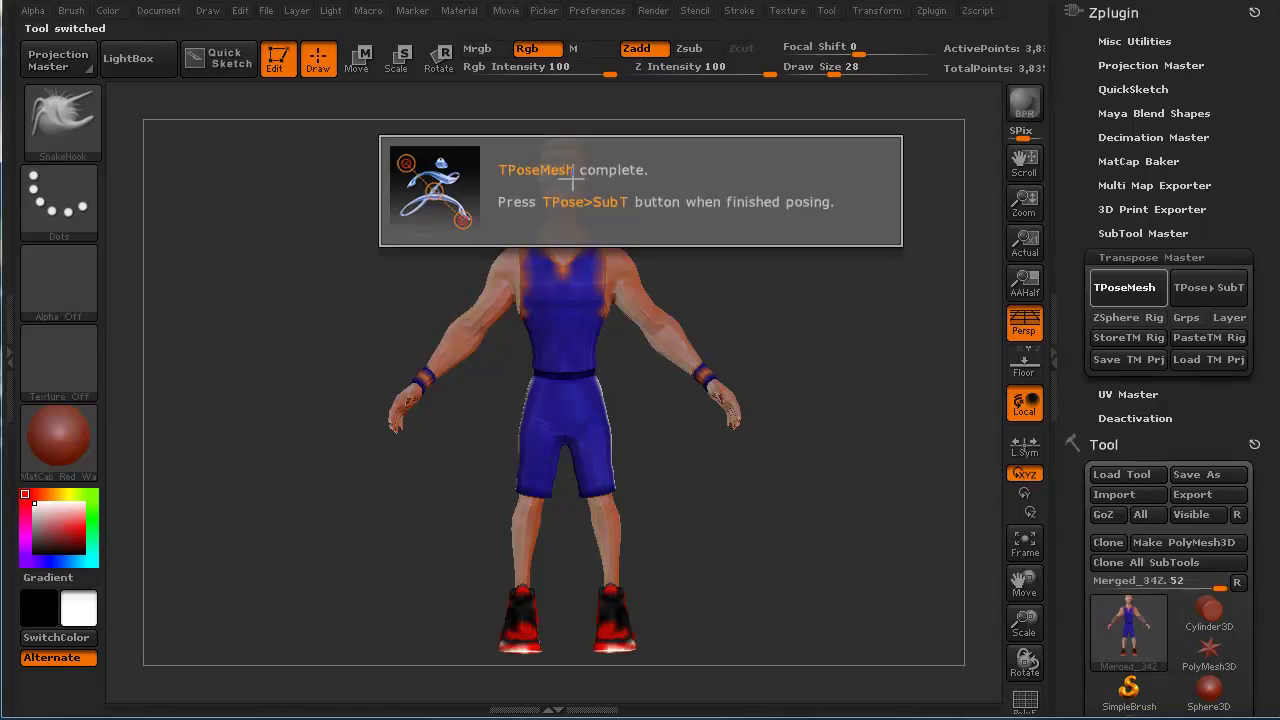
Mask the character's entire right arm, from shoulder to fingertips, with a rectangular mask
drag(257, 429, 860, 252)
drag(401, 402, 550, 268)
drag(390, 535, 340, 361)
drag(313, 411, 431, 609)
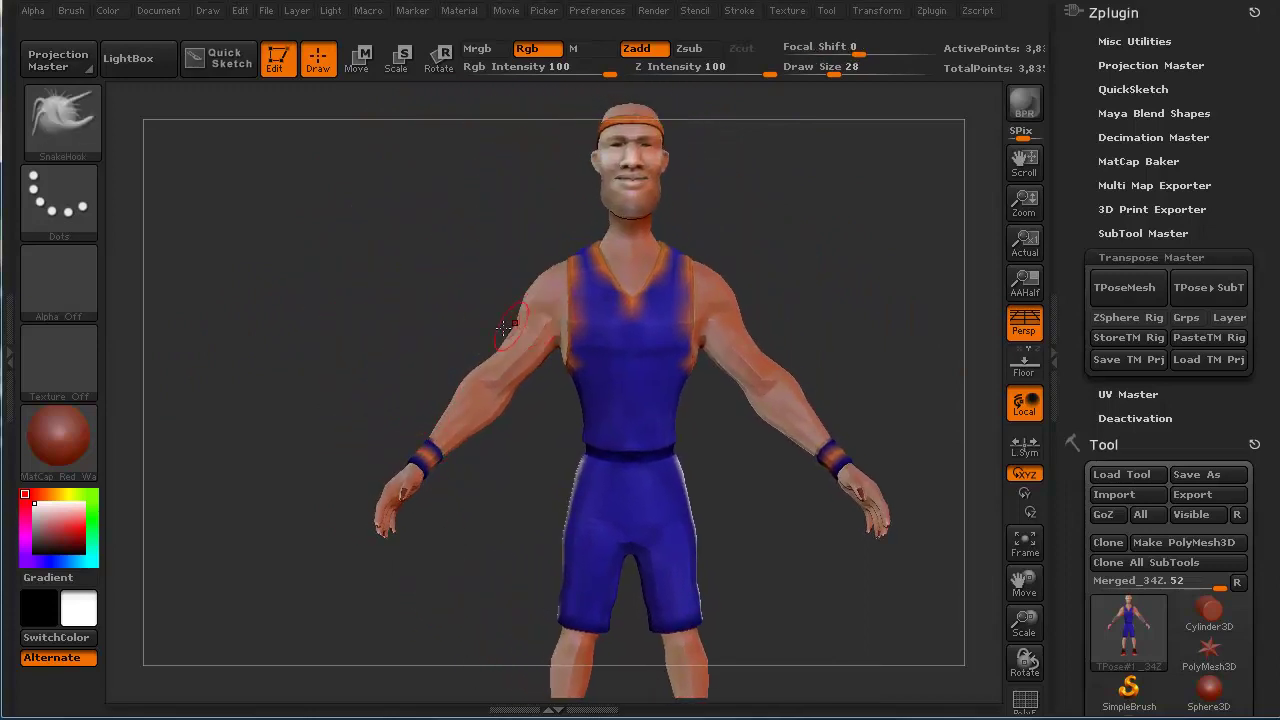
key(ctrl)
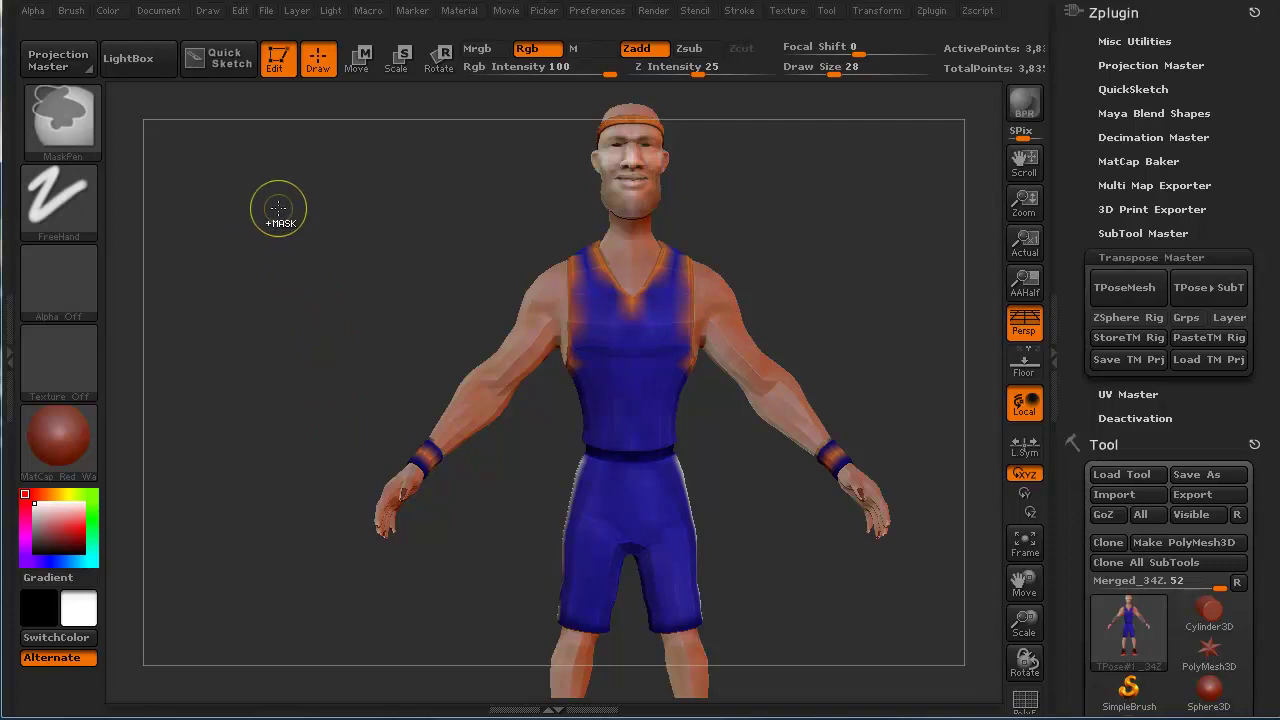
mouse_move(250, 197)
ctrl+mouse_down()
mouse_move(528, 564)
mouse_move(558, 557)
ctrl+mouse_up()
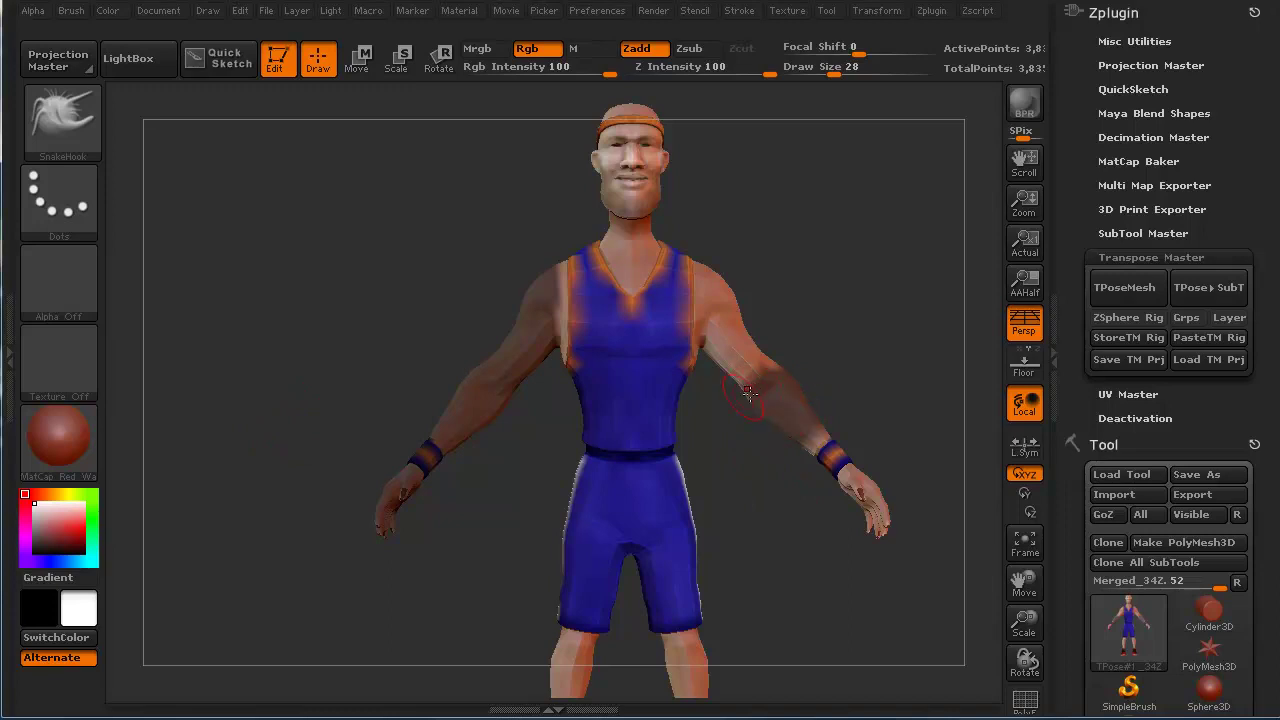
Invert the mask so that only the character's right arm is left unmasked
key(ctrl)
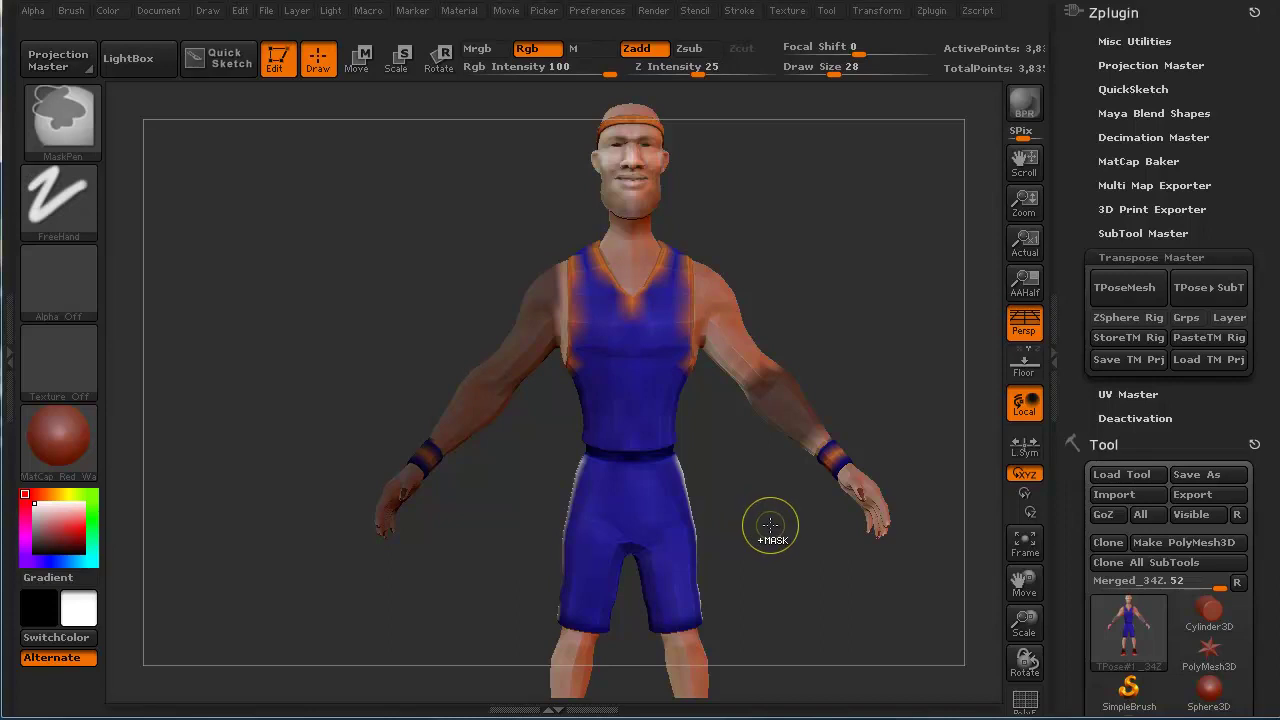
ctrl+click(770, 525)
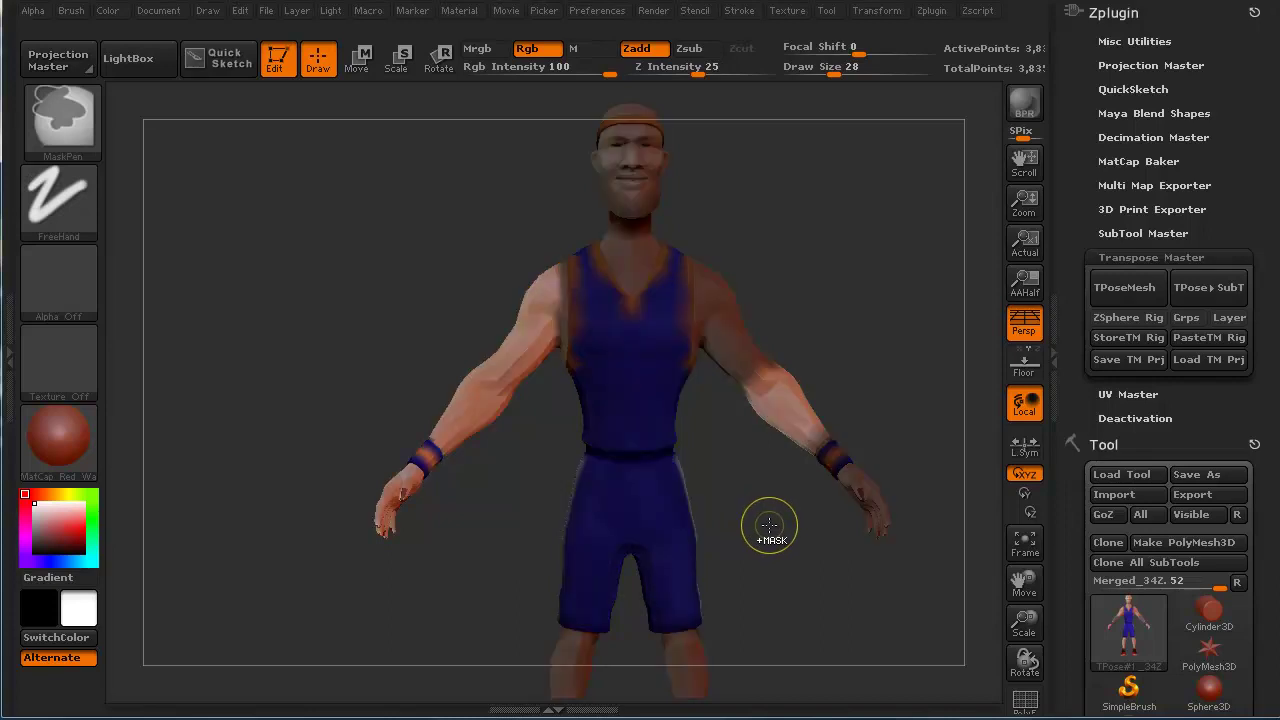
ctrl+click(770, 525)
ctrl+click(770, 525)
ctrl+click(752, 615)
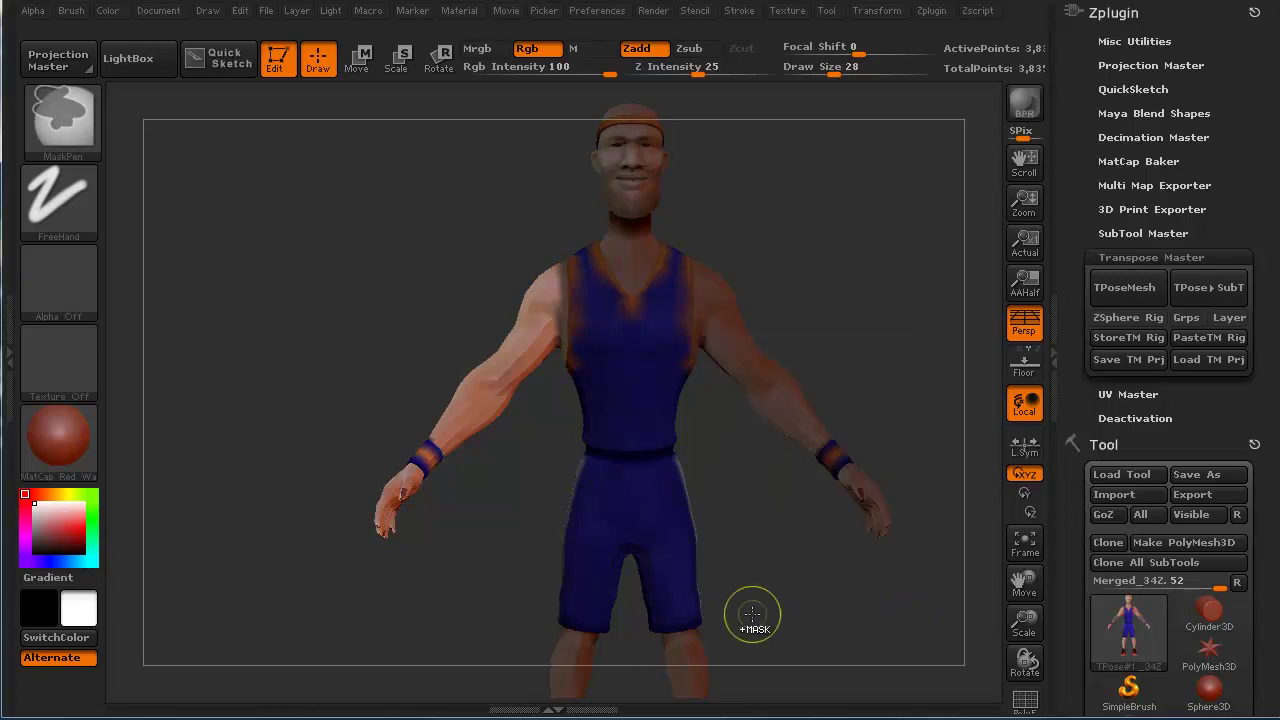
mouse_move(552, 302)
mouse_down()
mouse_move(585, 290)
mouse_move(550, 285)
mouse_move(570, 315)
mouse_move(531, 360)
mouse_up()
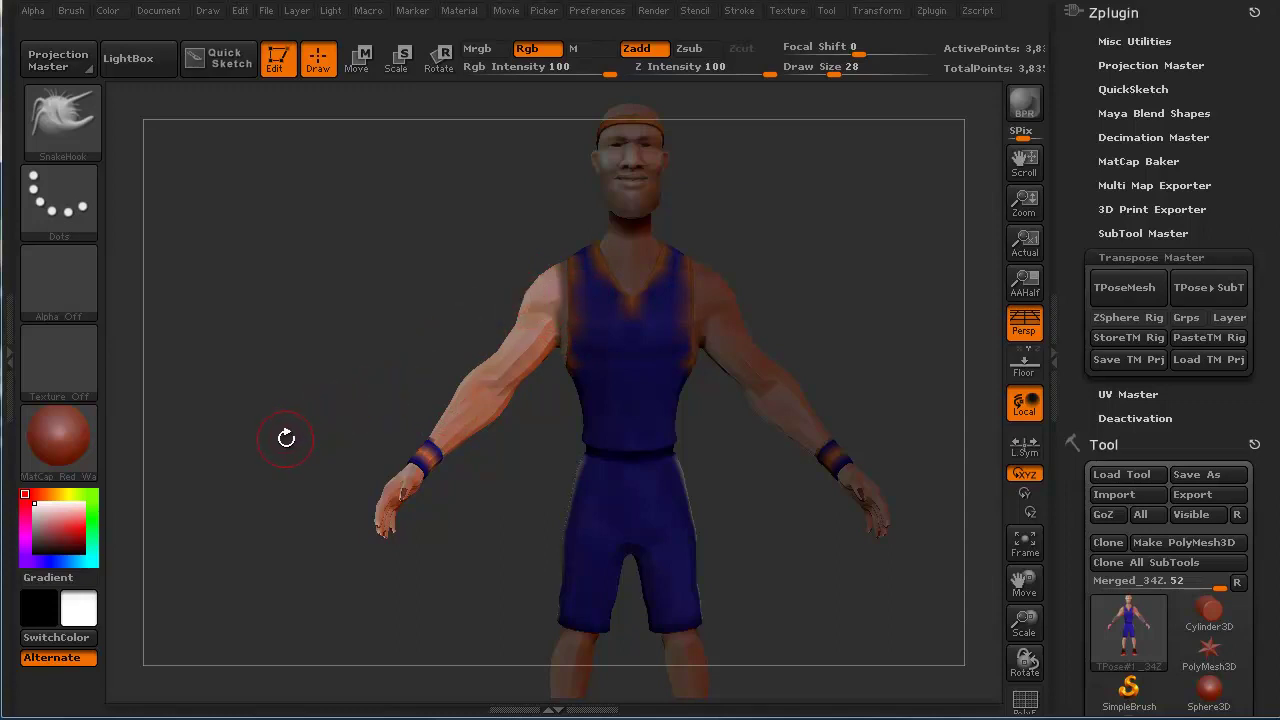
key(shift)
ctrl+click(260, 405)
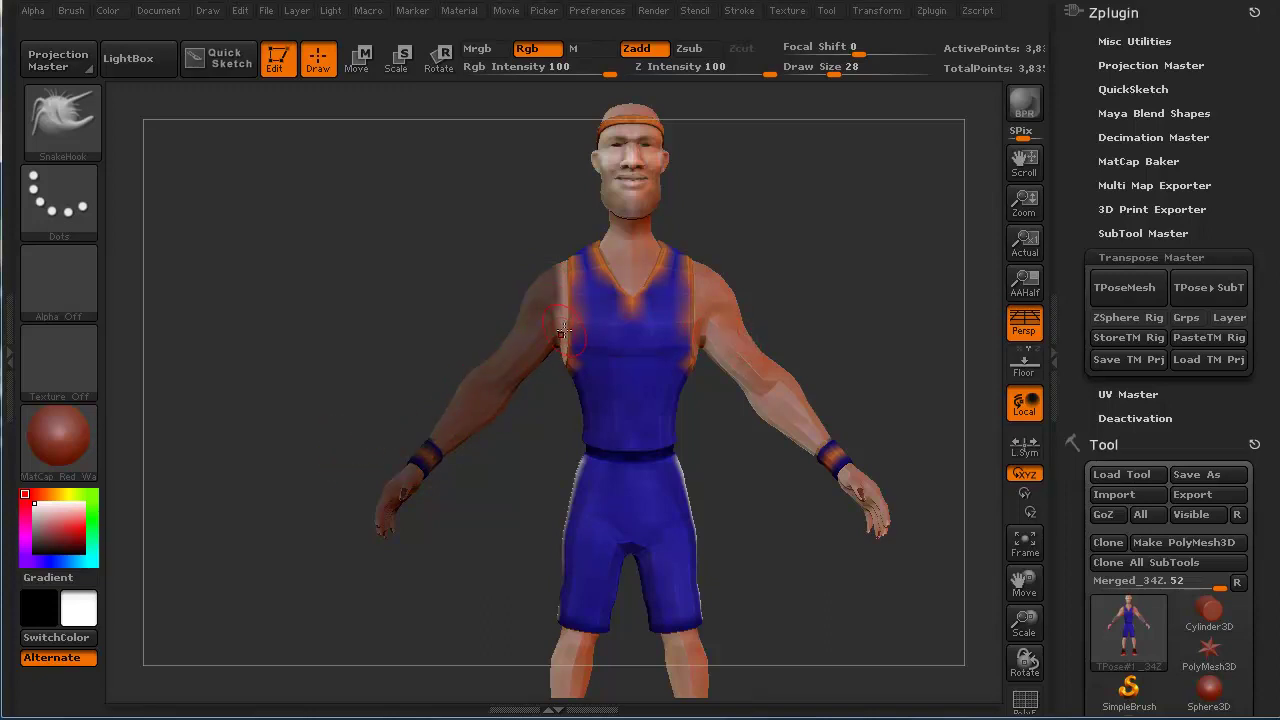
ctrl+click(266, 357)
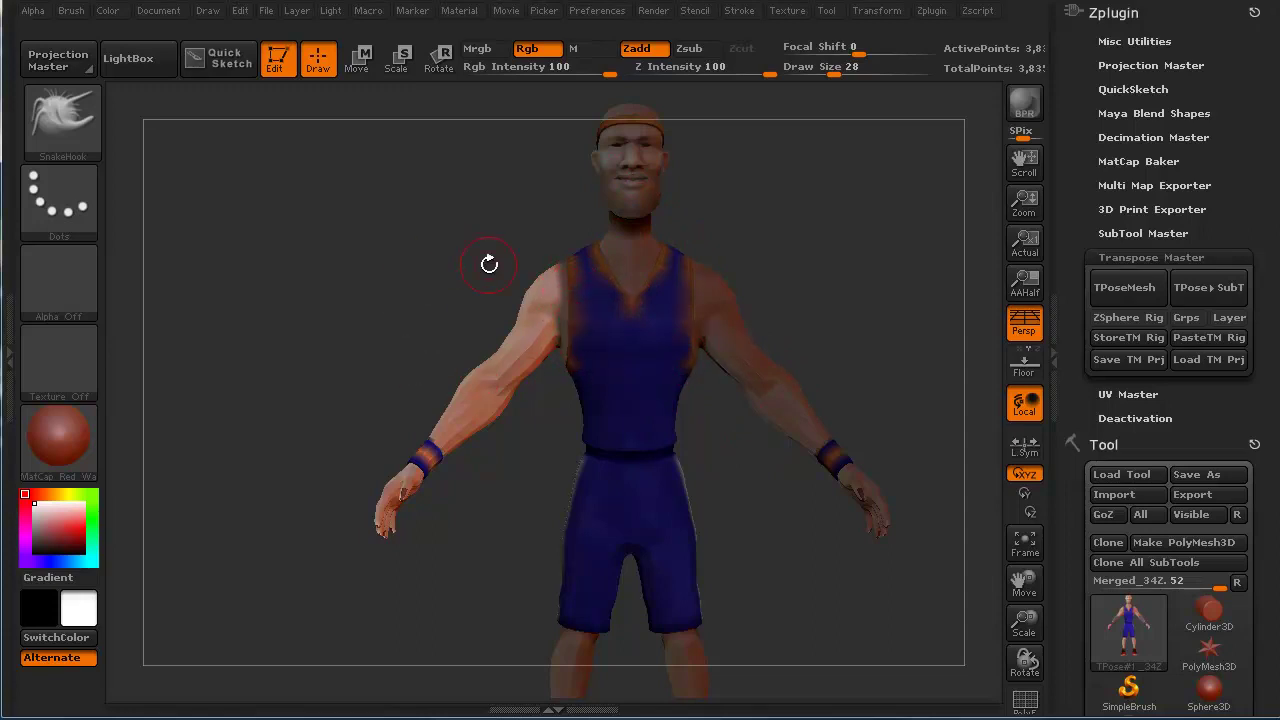
Blur the mask edge where the right arm meets the shoulder for a soft transition
drag(398, 482, 549, 321)
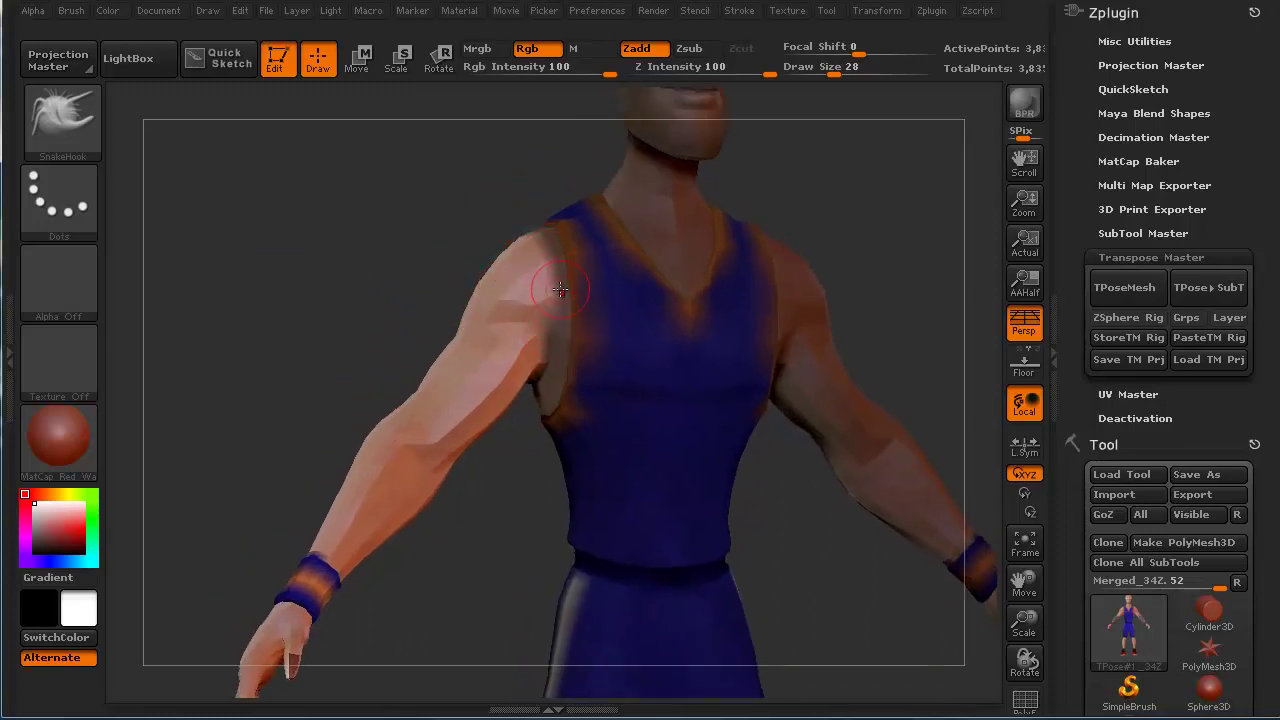
key(ctrl)
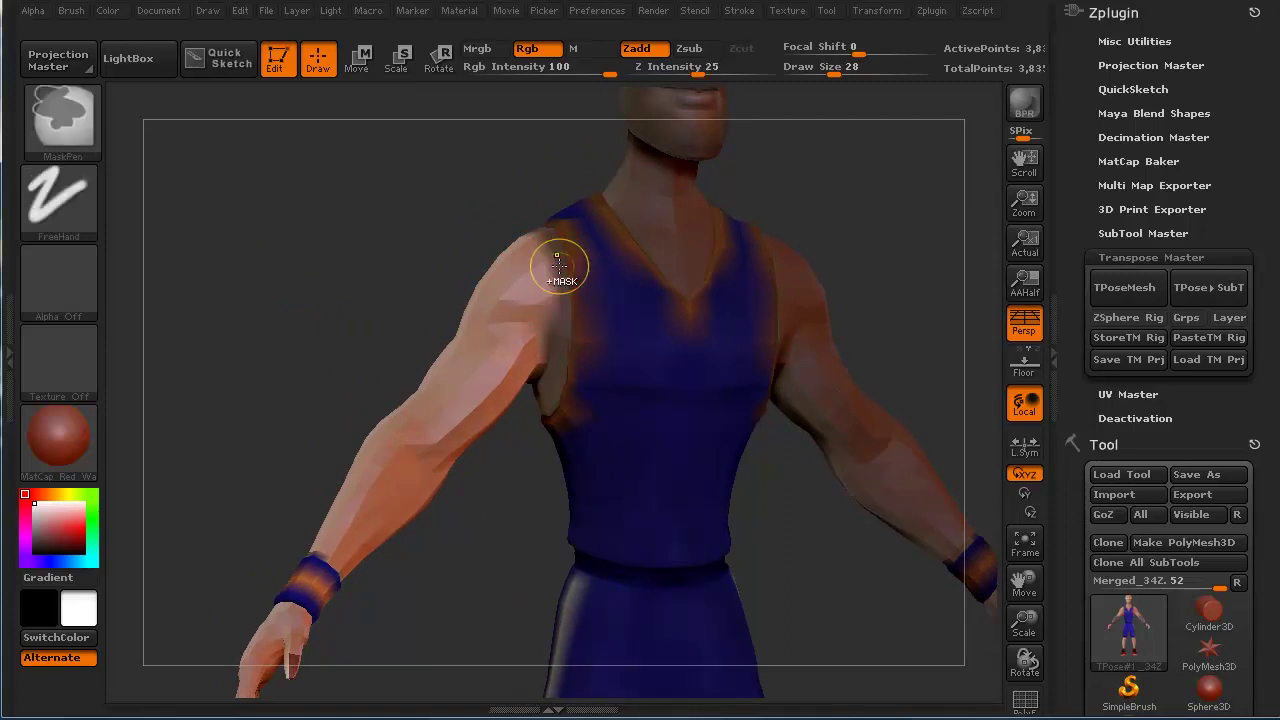
ctrl+click(558, 262)
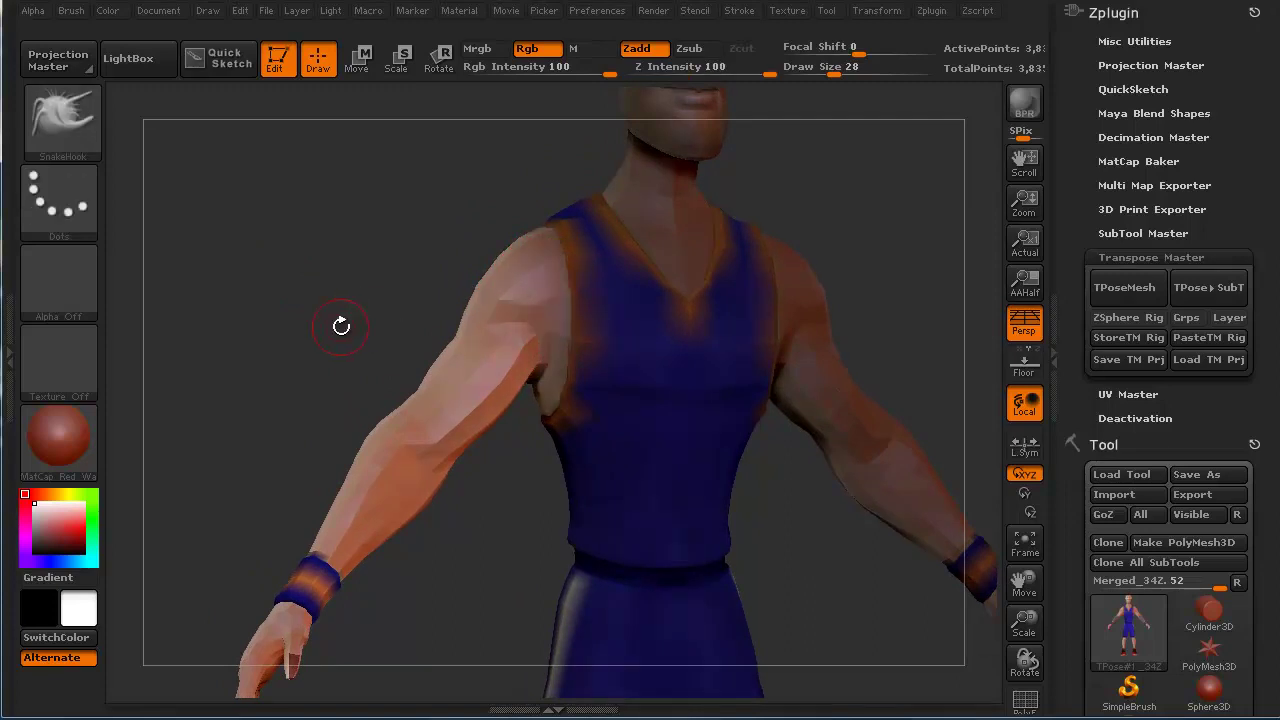
Switch to Rotate mode and draw a transpose line about 1.12 units long from the right shoulder to the fingertips
mouse_move(337, 323)
mouse_down()
mouse_move(314, 306)
mouse_move(320, 349)
mouse_move(290, 349)
mouse_move(285, 324)
mouse_up()
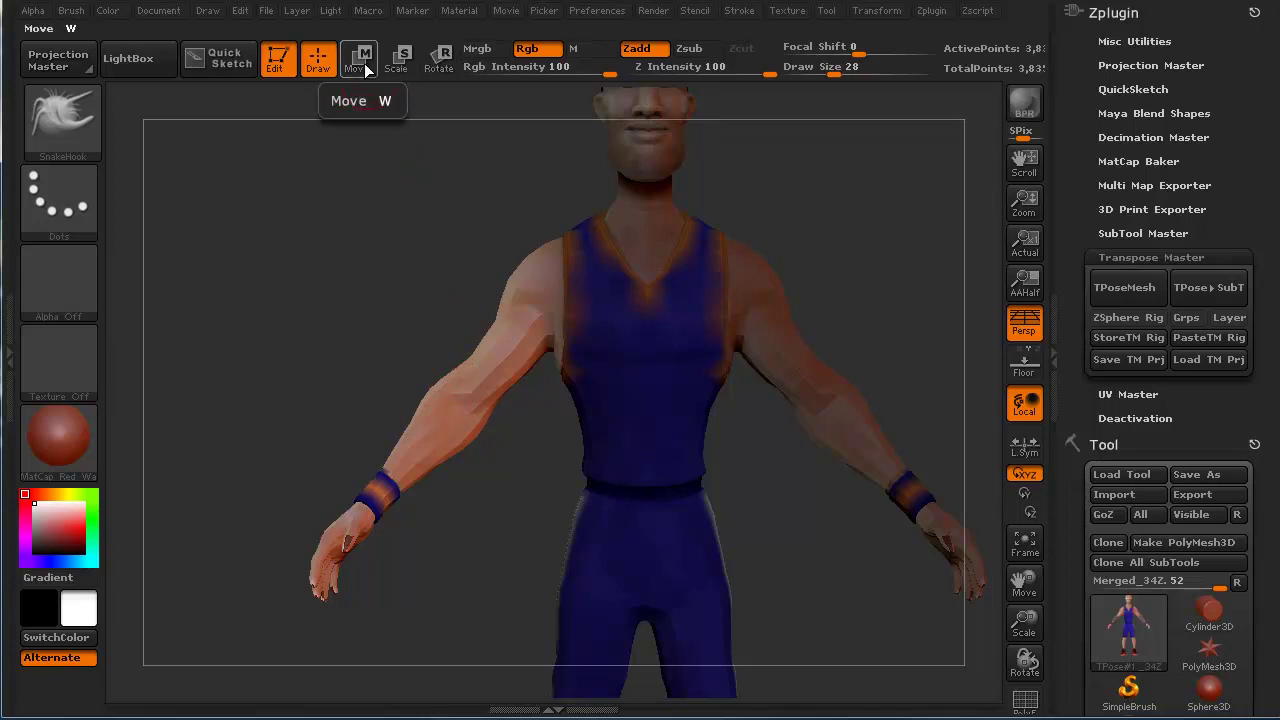
click(440, 62)
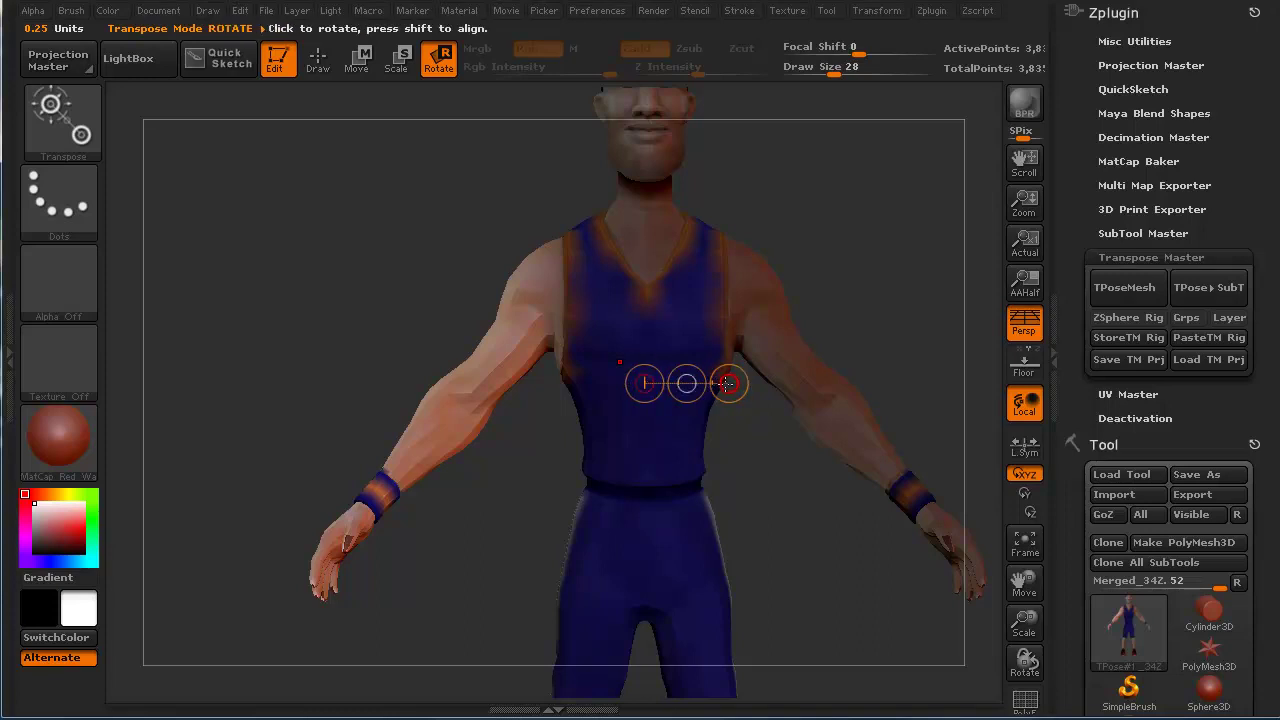
click(557, 279)
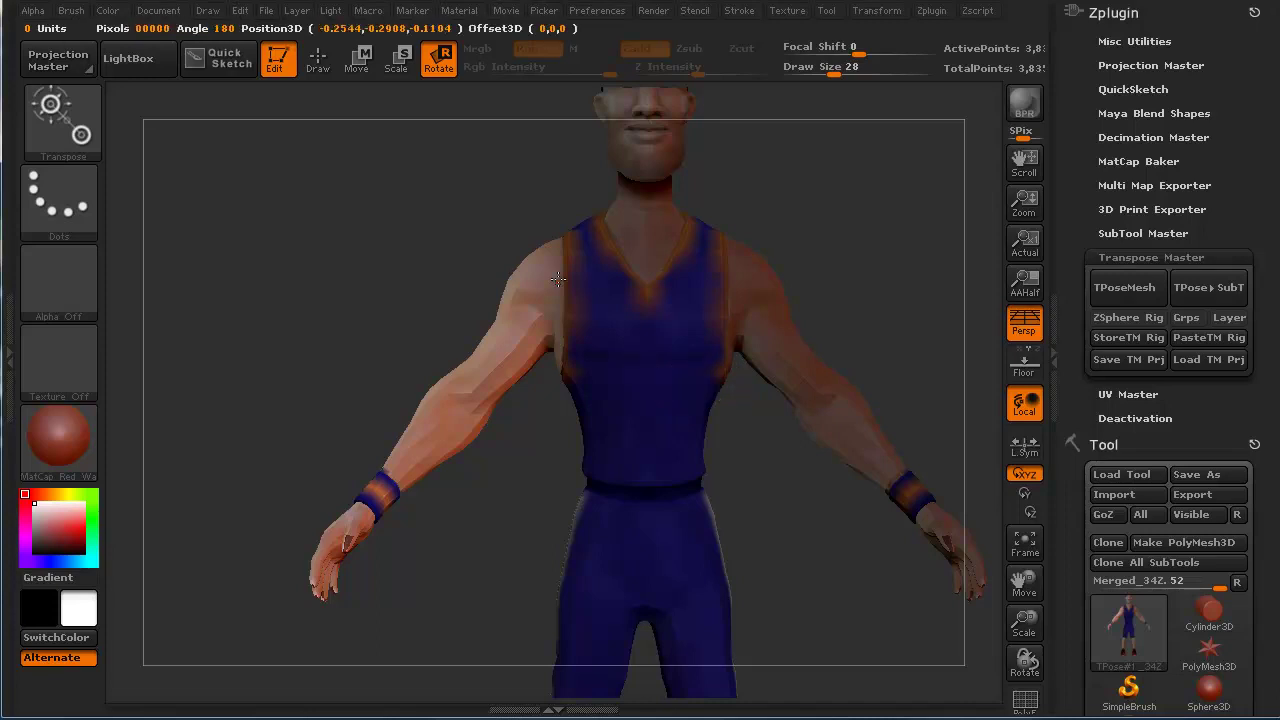
drag(557, 279, 301, 589)
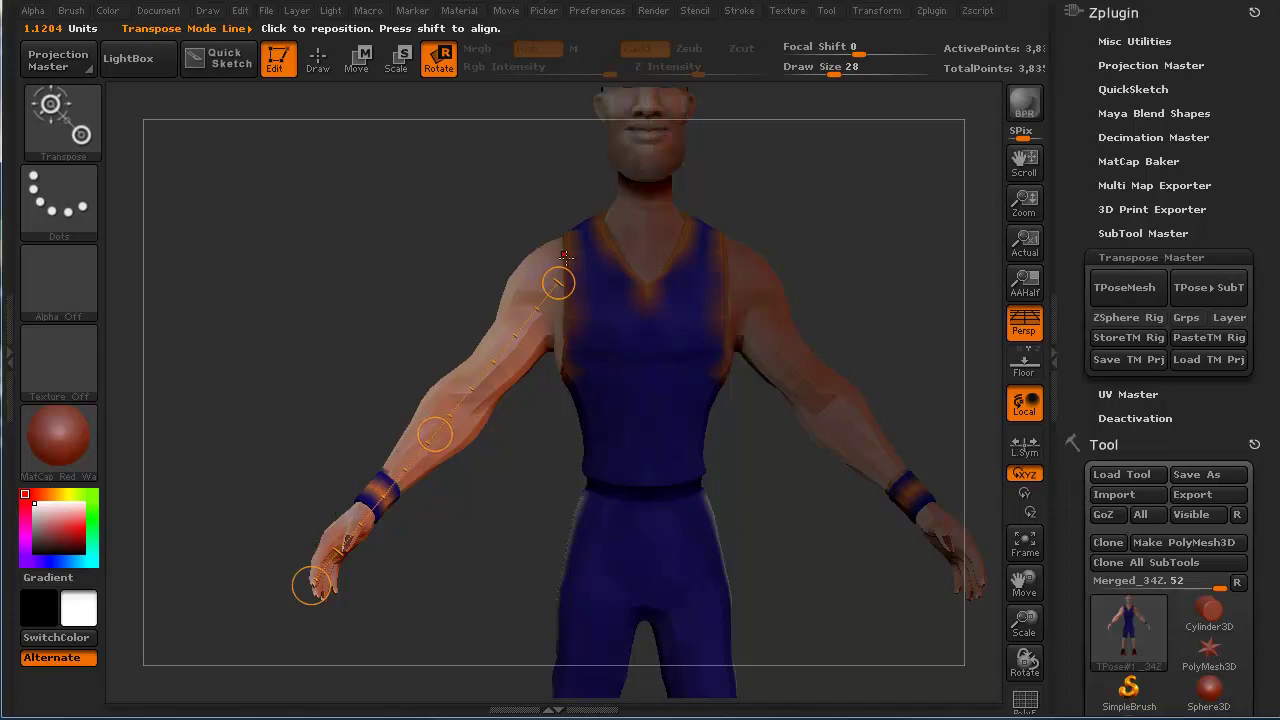
Reposition both ends of the transpose line in the top view so it runs from inside the shoulder to the hand
drag(232, 374, 450, 408)
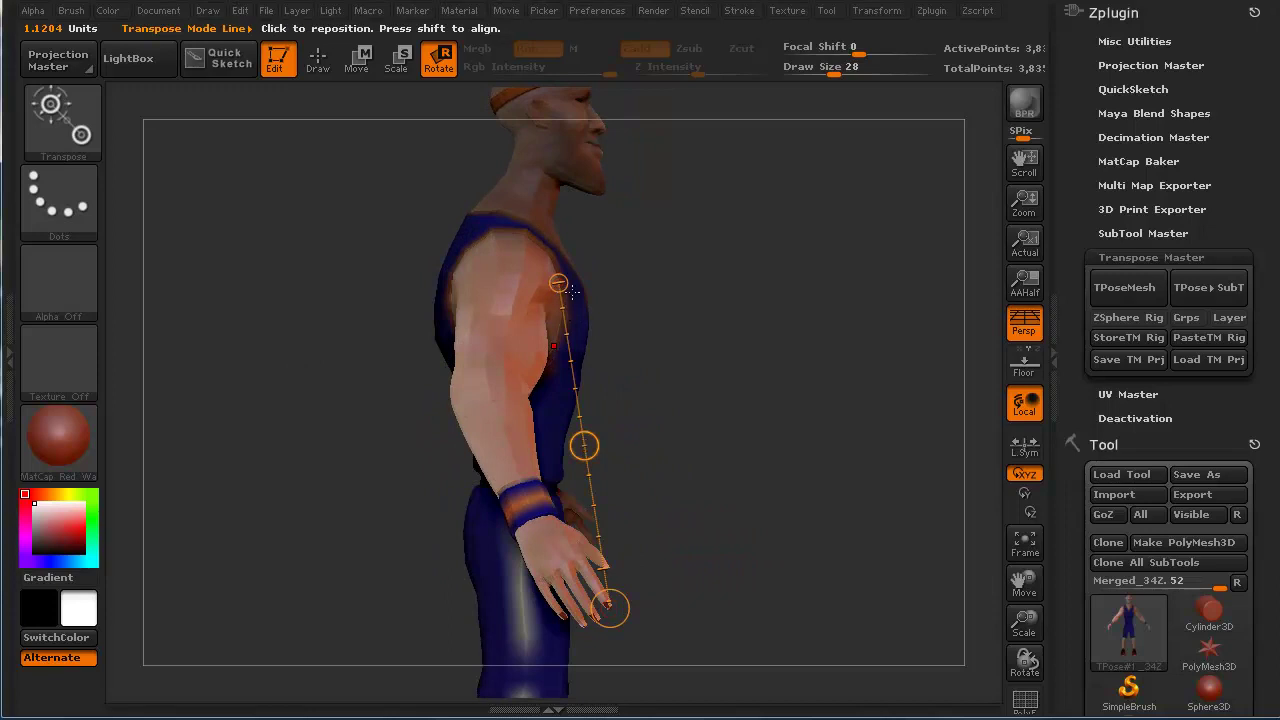
drag(628, 562, 435, 343)
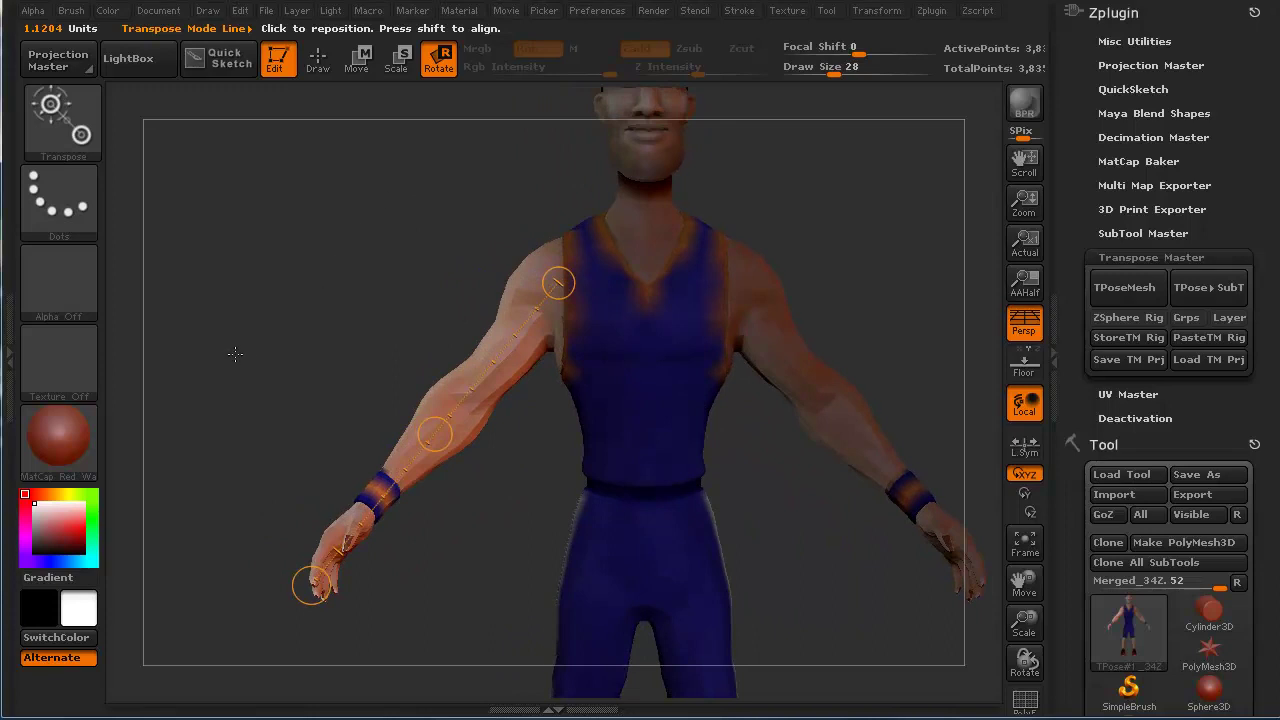
drag(235, 353, 257, 371)
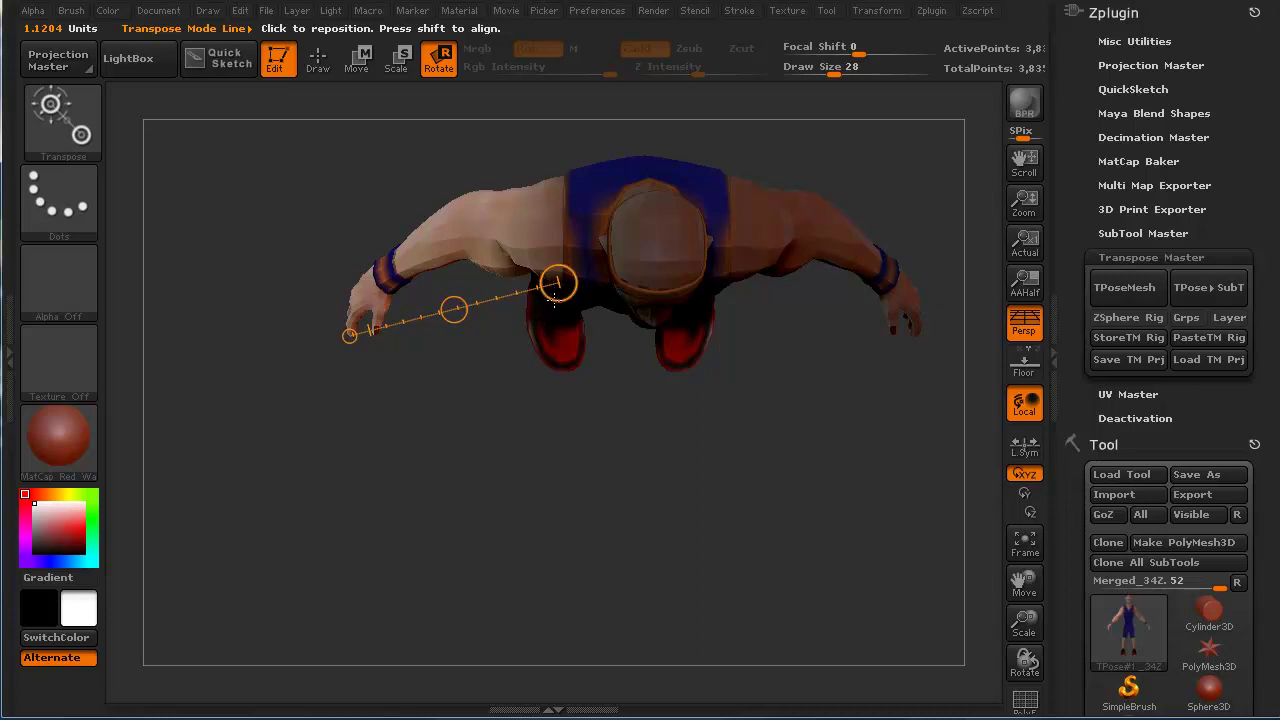
drag(557, 292, 553, 248)
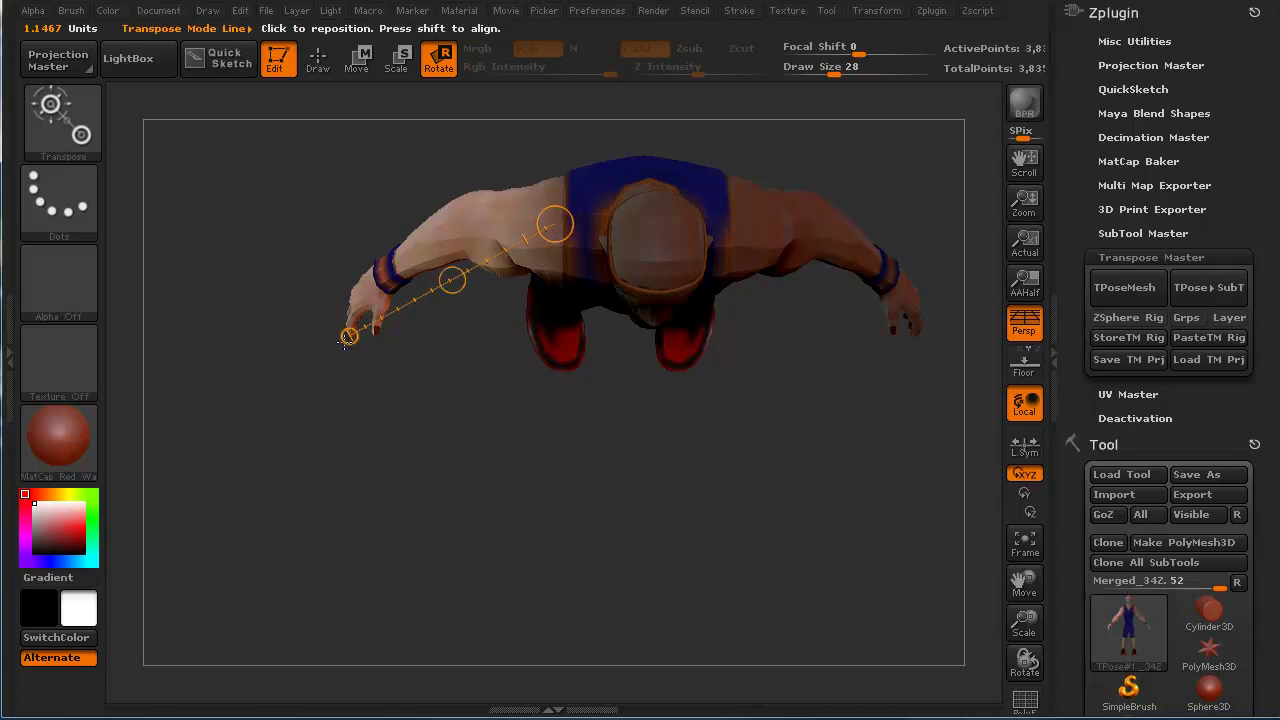
drag(348, 336, 339, 311)
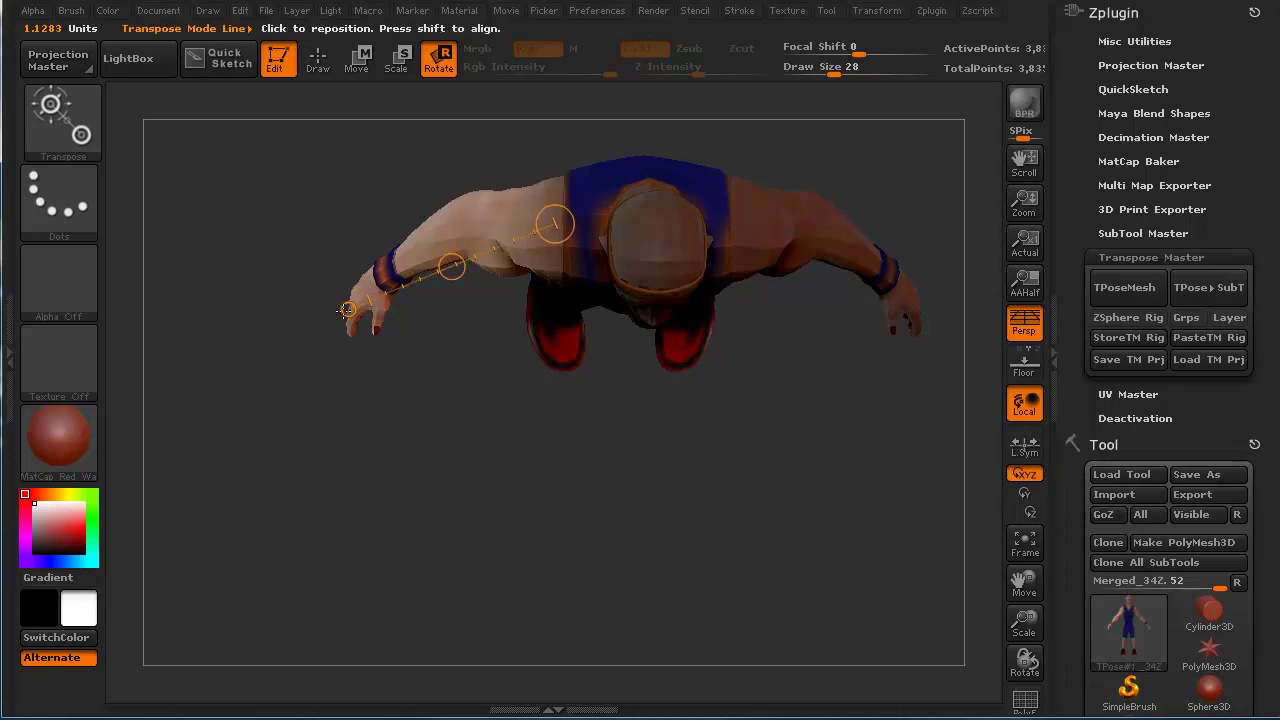
drag(312, 436, 253, 437)
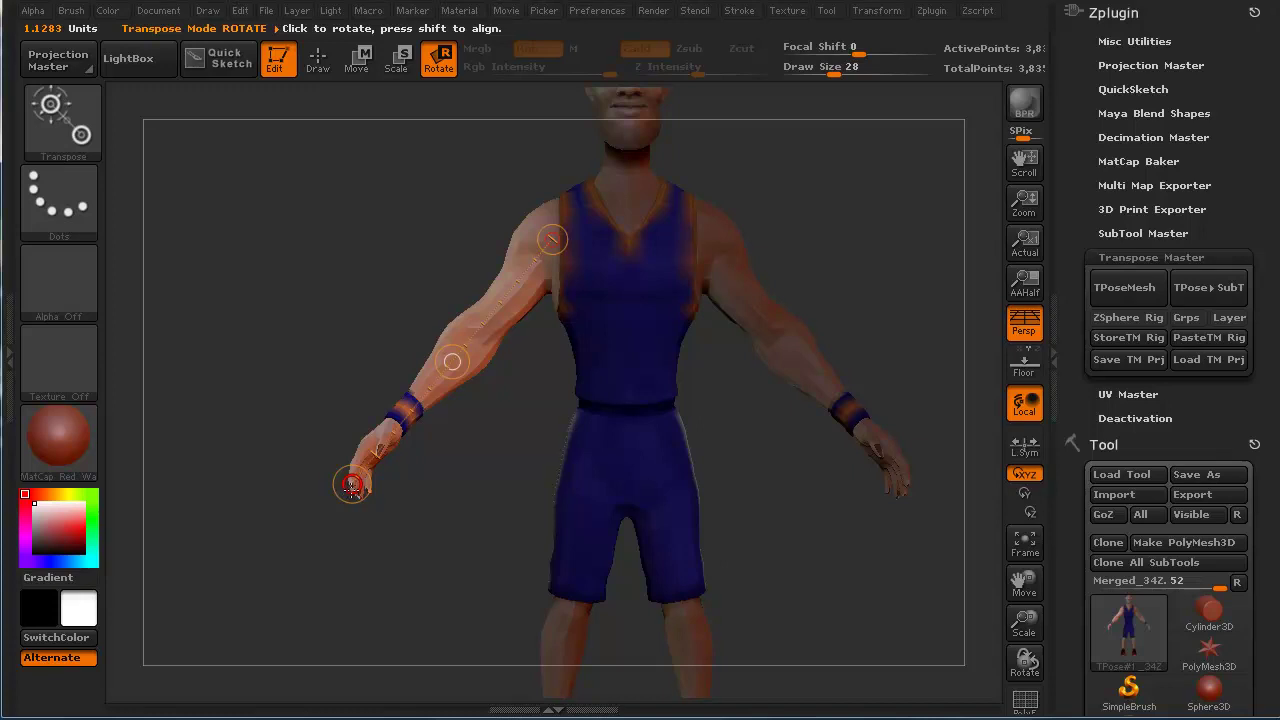
Lower the transpose line's shoulder end toward the armpit and rotate the unmasked right arm around it
mouse_move(352, 485)
mouse_down()
mouse_move(243, 177)
mouse_move(286, 377)
mouse_move(380, 523)
mouse_move(210, 140)
mouse_move(250, 440)
mouse_move(420, 530)
mouse_move(454, 510)
mouse_move(252, 315)
mouse_move(232, 214)
mouse_move(272, 357)
mouse_move(378, 446)
mouse_up()
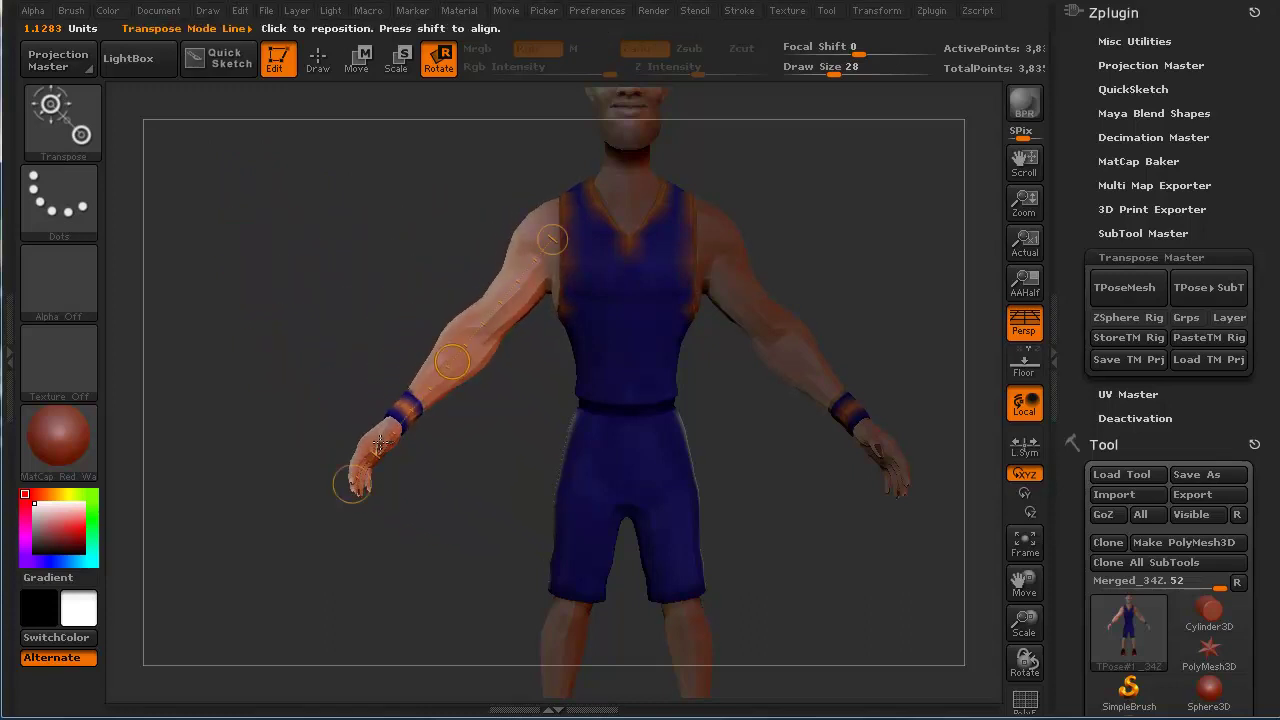
key(ctrl)
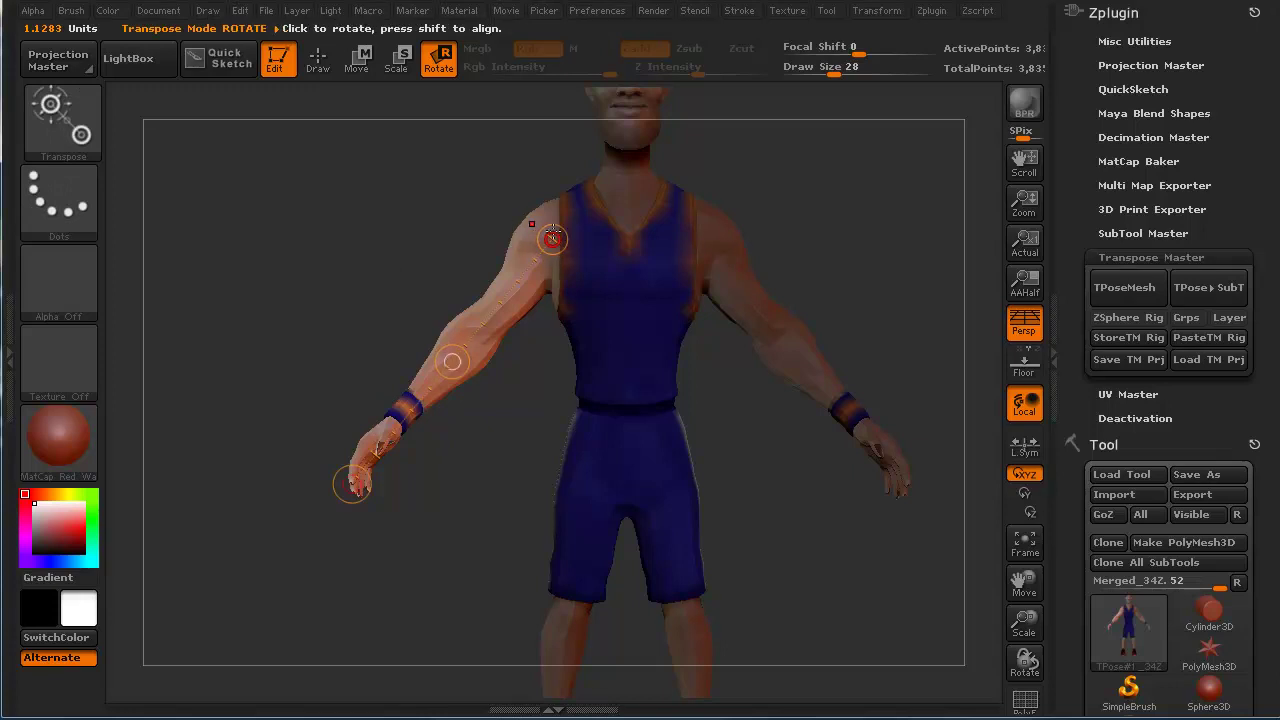
drag(553, 243, 555, 281)
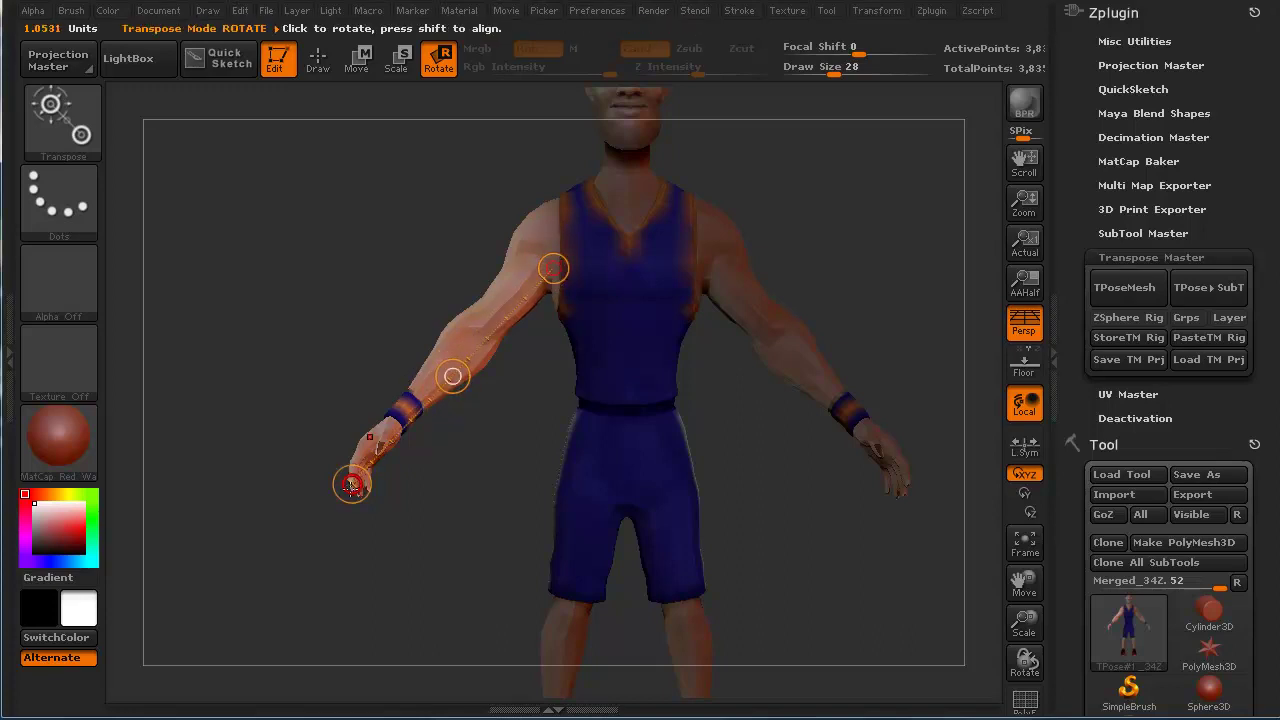
drag(351, 485, 311, 385)
drag(366, 242, 276, 448)
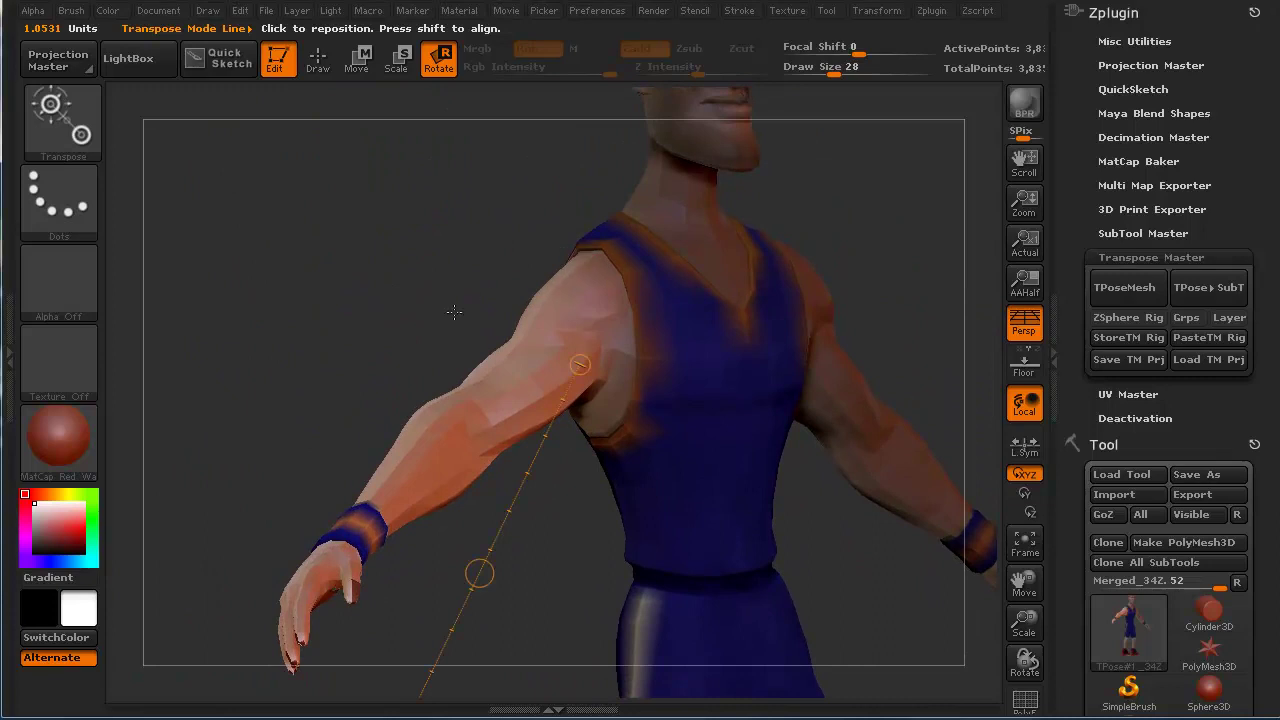
Undo the last right-arm rotation and swing the arm outward and up again around the transpose line's shoulder end
drag(454, 312, 267, 253)
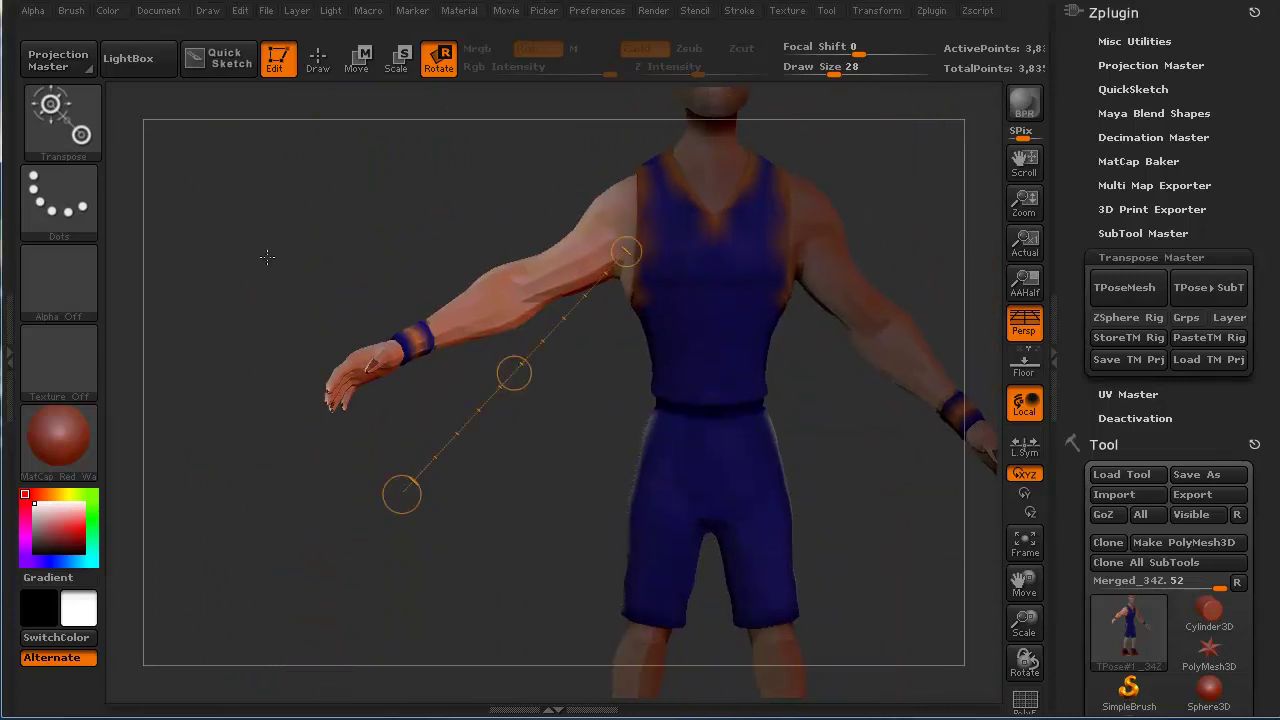
key(ctrl+z)
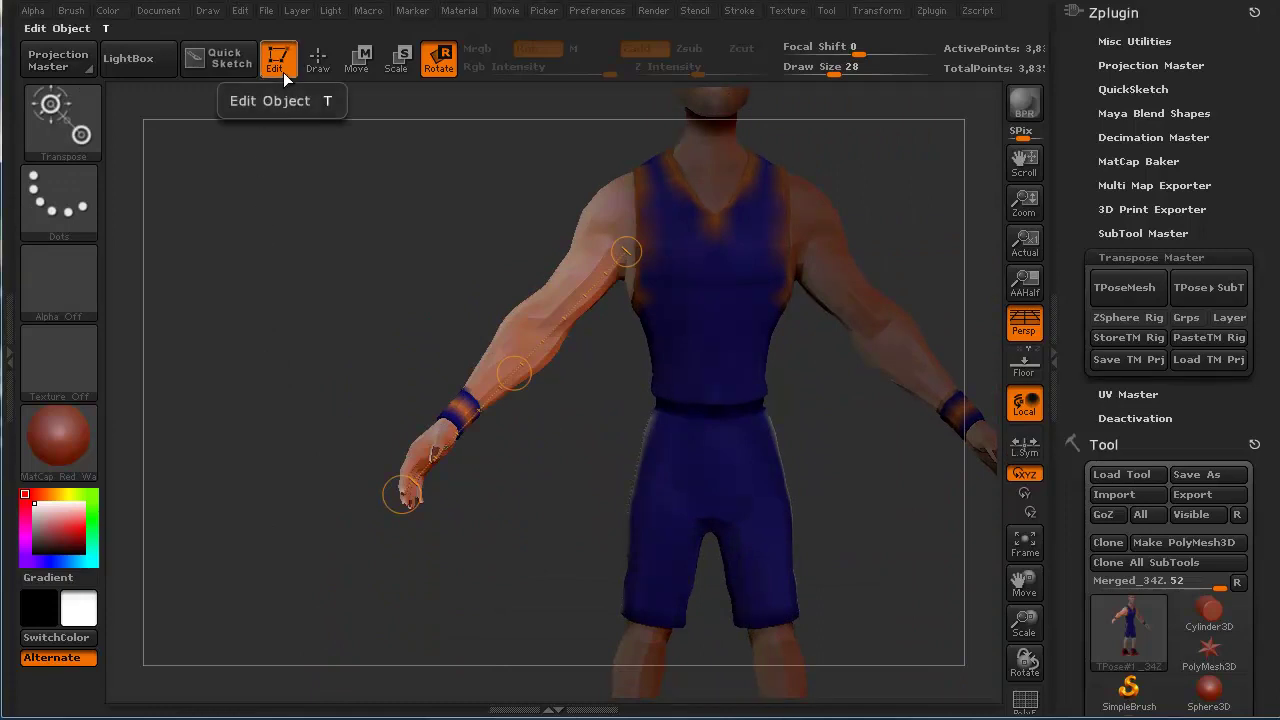
click(310, 64)
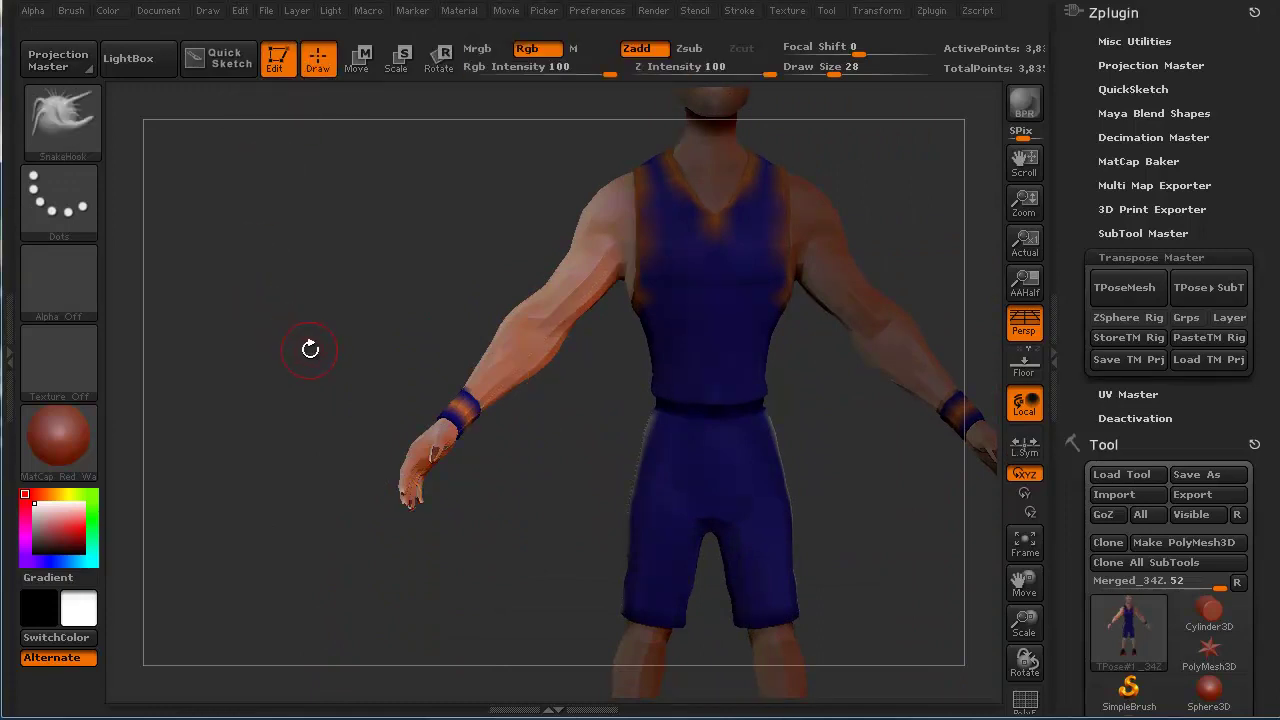
key(ctrl)
click(432, 67)
drag(401, 491, 625, 250)
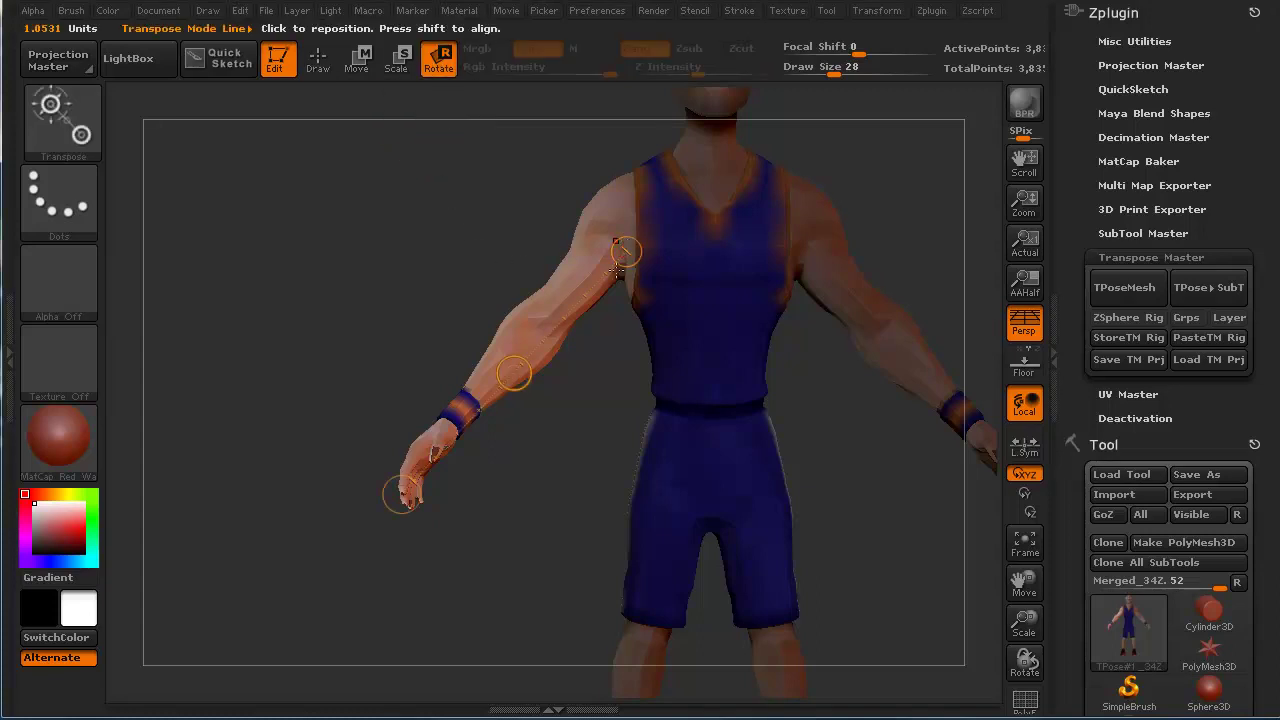
drag(400, 491, 304, 380)
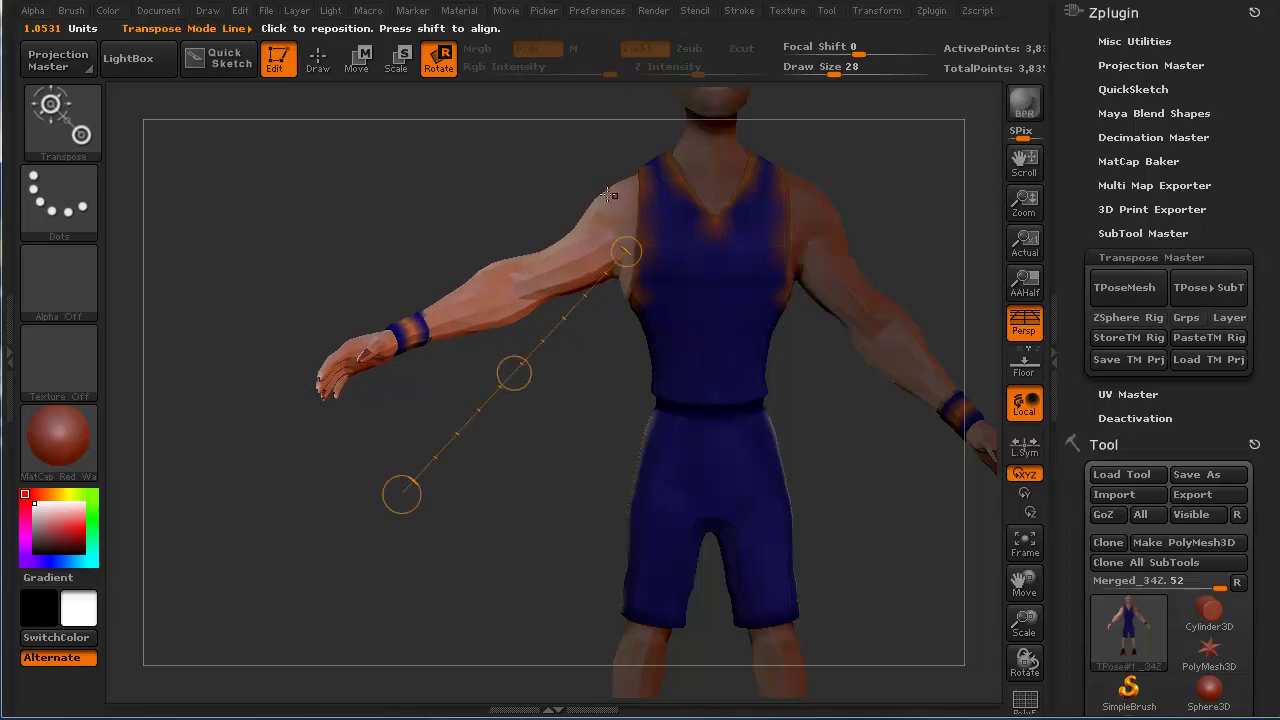
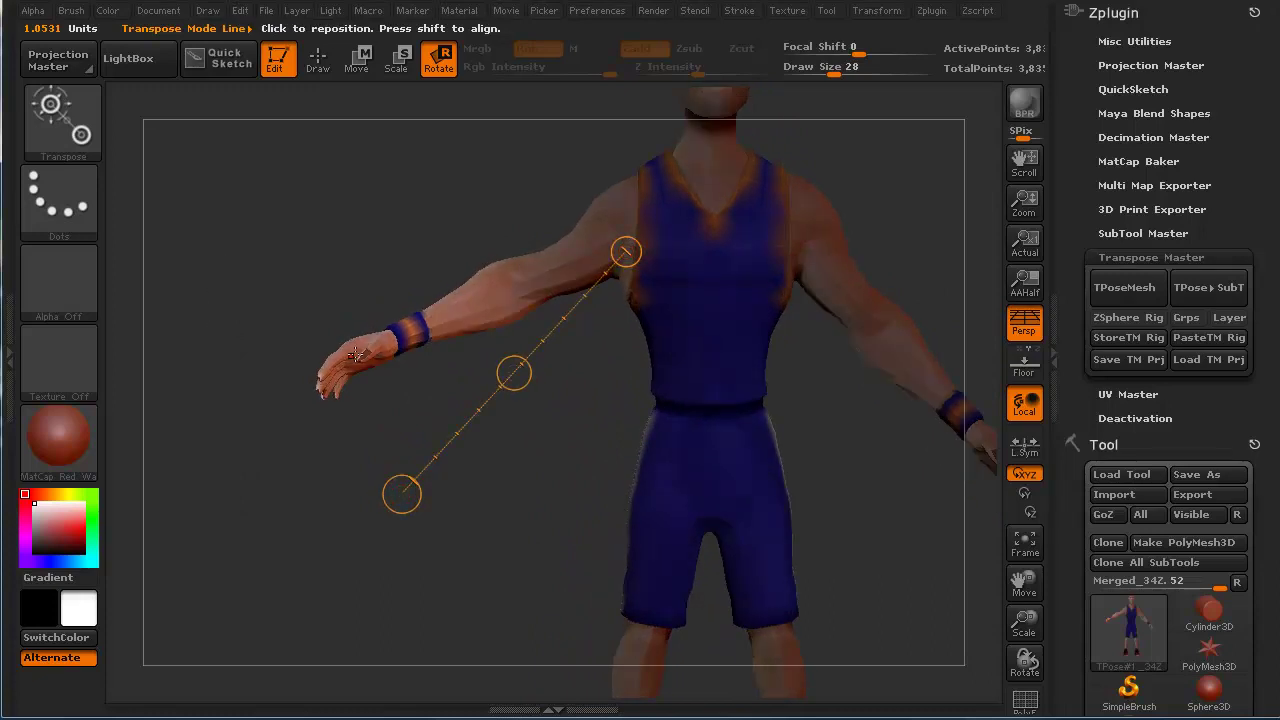
Reposition the transpose line so it runs about 0.79 units from the right elbow to the hand, aligning it in several views
drag(344, 293, 497, 298)
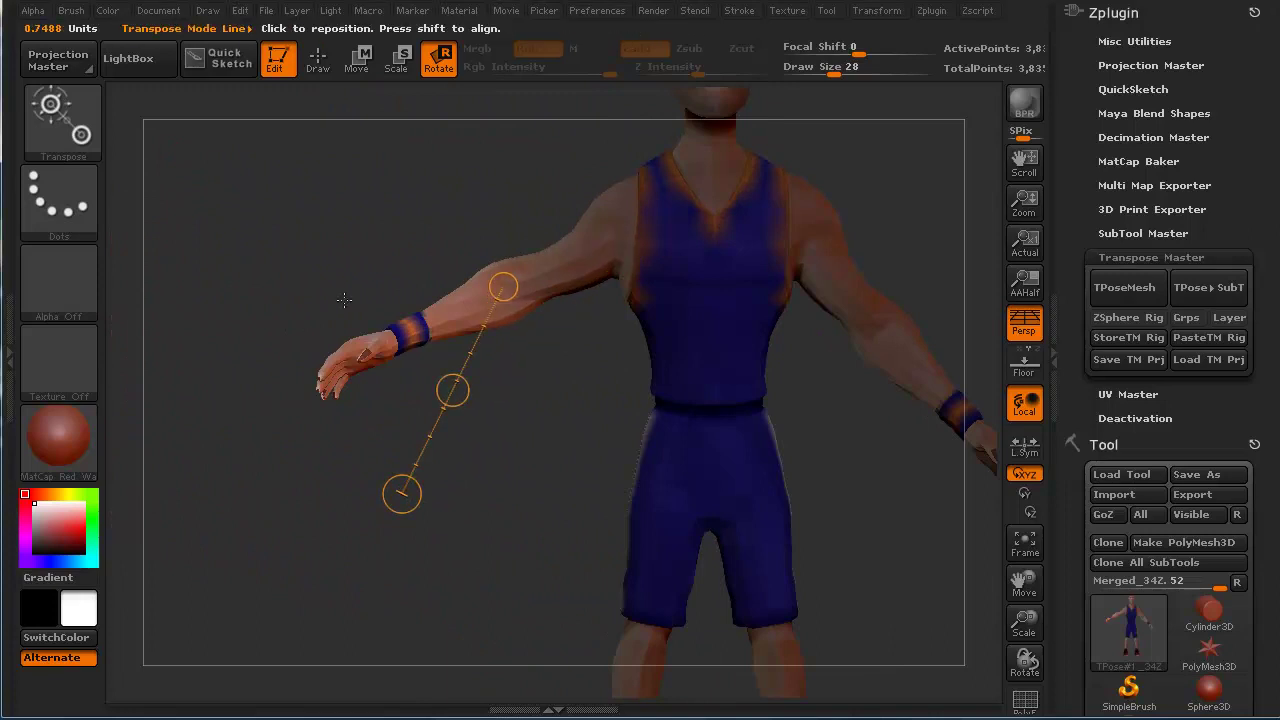
drag(343, 294, 452, 366)
drag(627, 332, 608, 326)
drag(400, 360, 237, 320)
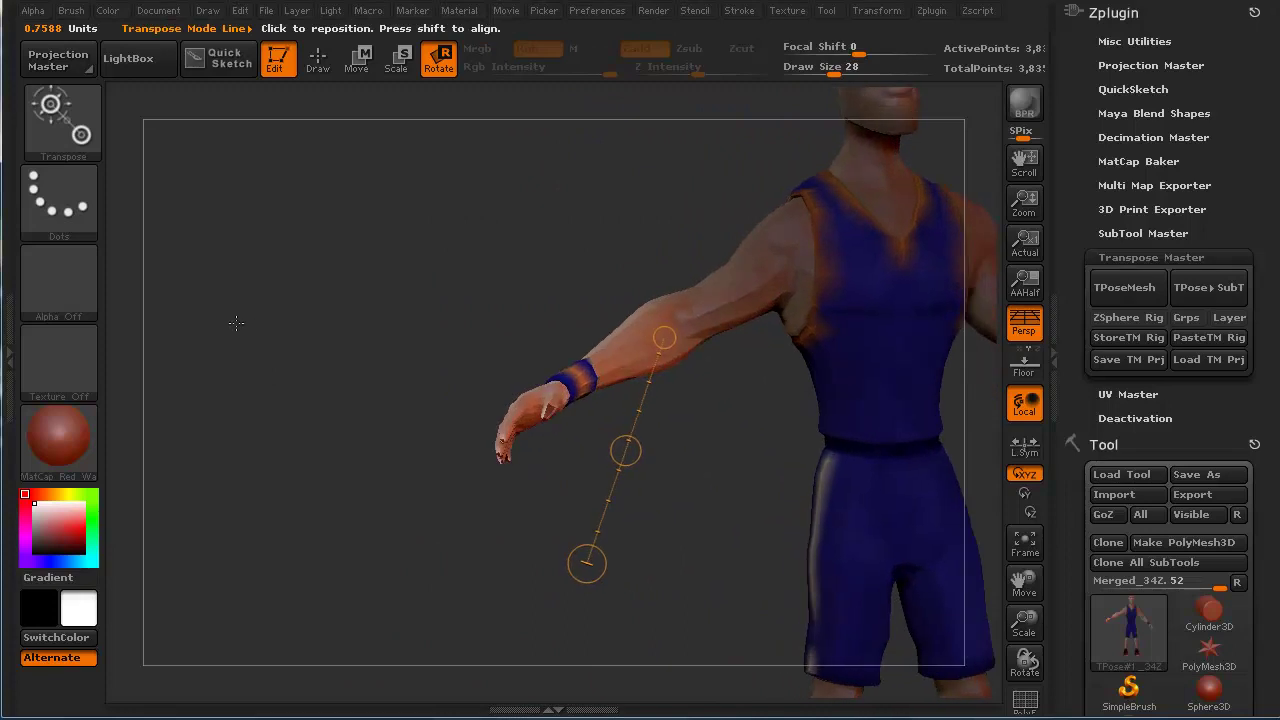
drag(660, 334, 885, 502)
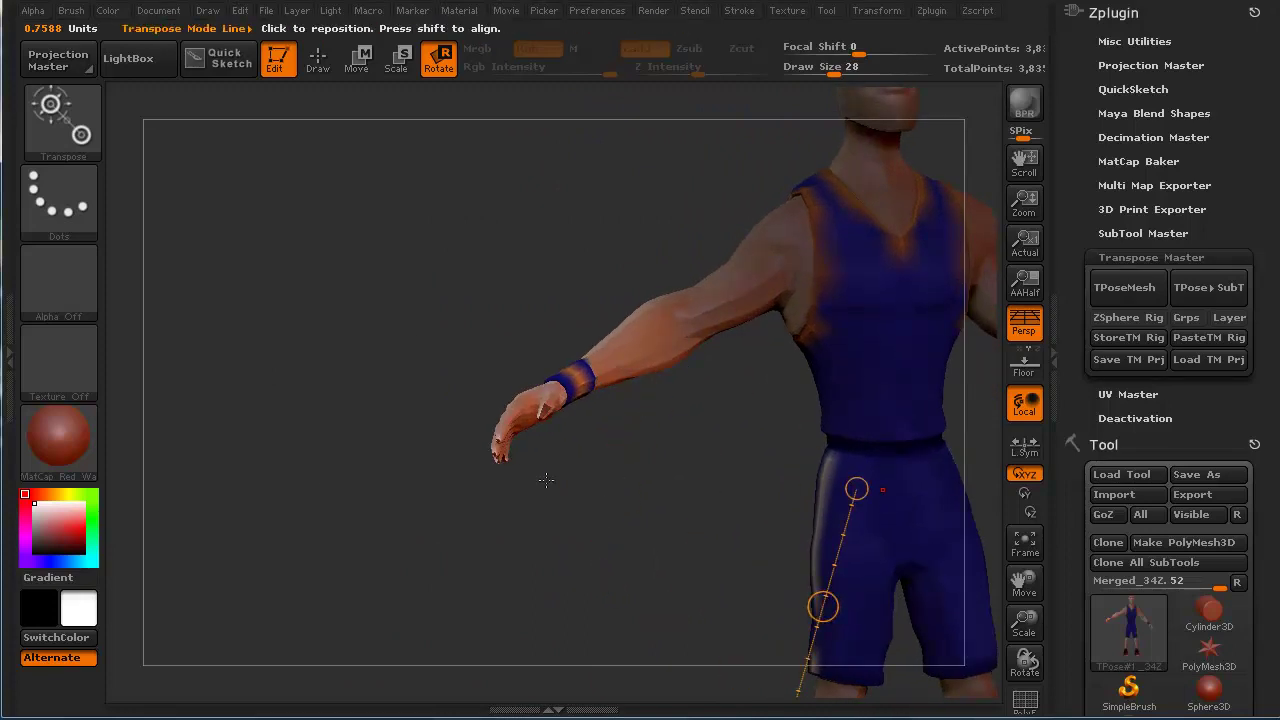
drag(543, 480, 345, 500)
mouse_move(639, 476)
mouse_down()
mouse_move(652, 341)
mouse_move(640, 320)
mouse_move(894, 423)
mouse_move(663, 583)
mouse_move(493, 543)
mouse_move(464, 436)
mouse_move(355, 473)
mouse_up()
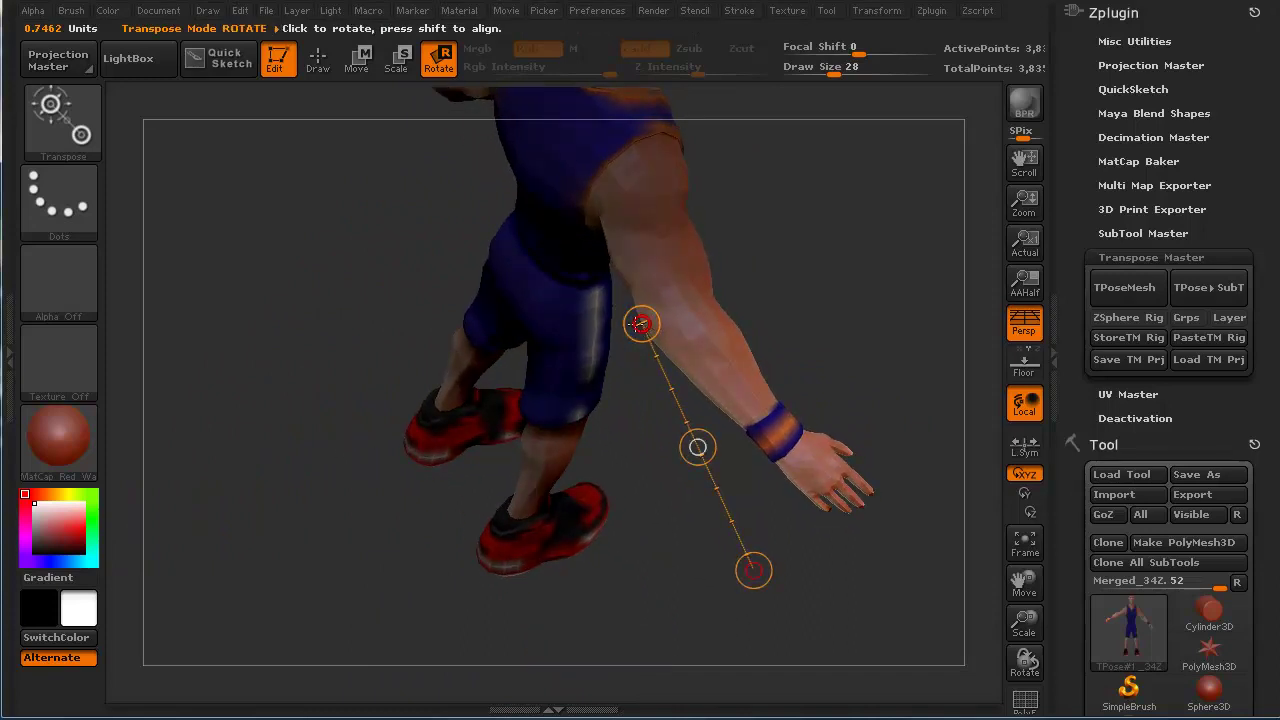
drag(745, 582, 775, 432)
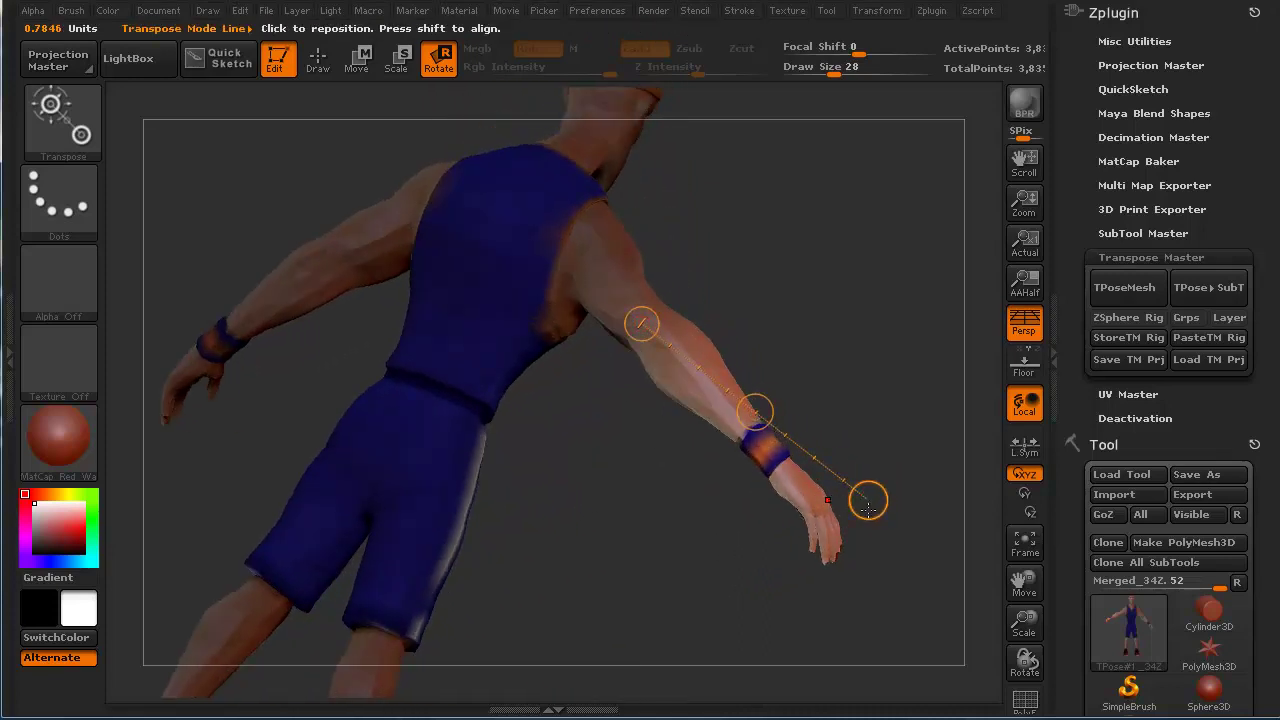
drag(868, 507, 260, 494)
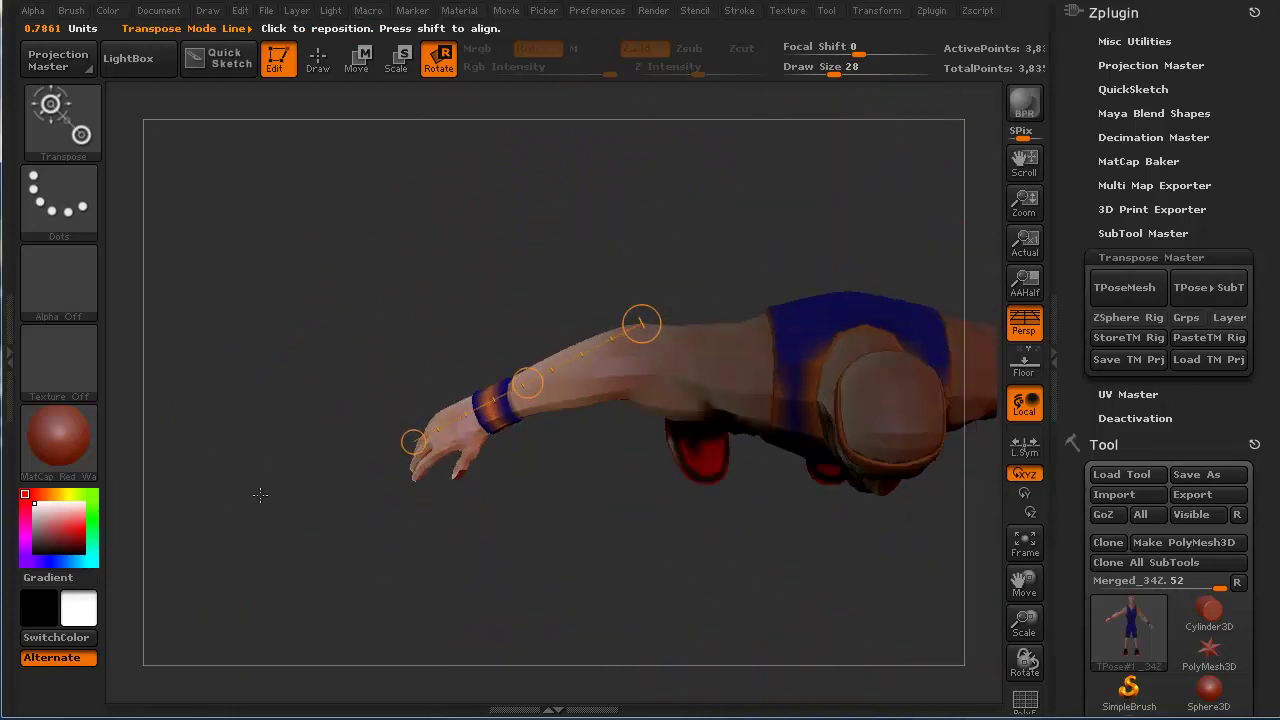
Rotate the unmasked right forearm forward and upward around the elbow end of the transpose line
drag(412, 444, 514, 534)
mouse_move(359, 497)
mouse_down()
mouse_move(277, 306)
mouse_move(251, 531)
mouse_move(300, 480)
mouse_move(338, 500)
mouse_up()
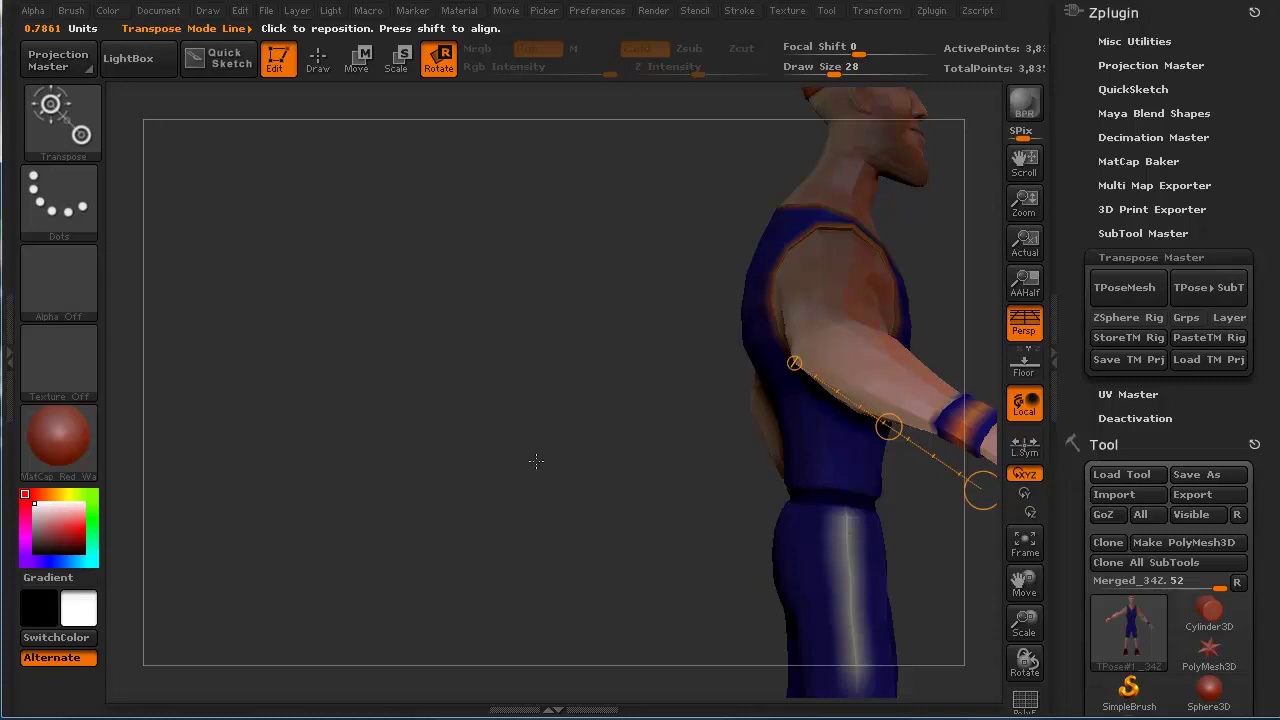
alt+drag(603, 463, 323, 463)
mouse_move(468, 383)
mouse_down()
mouse_move(604, 511)
mouse_move(665, 420)
mouse_up()
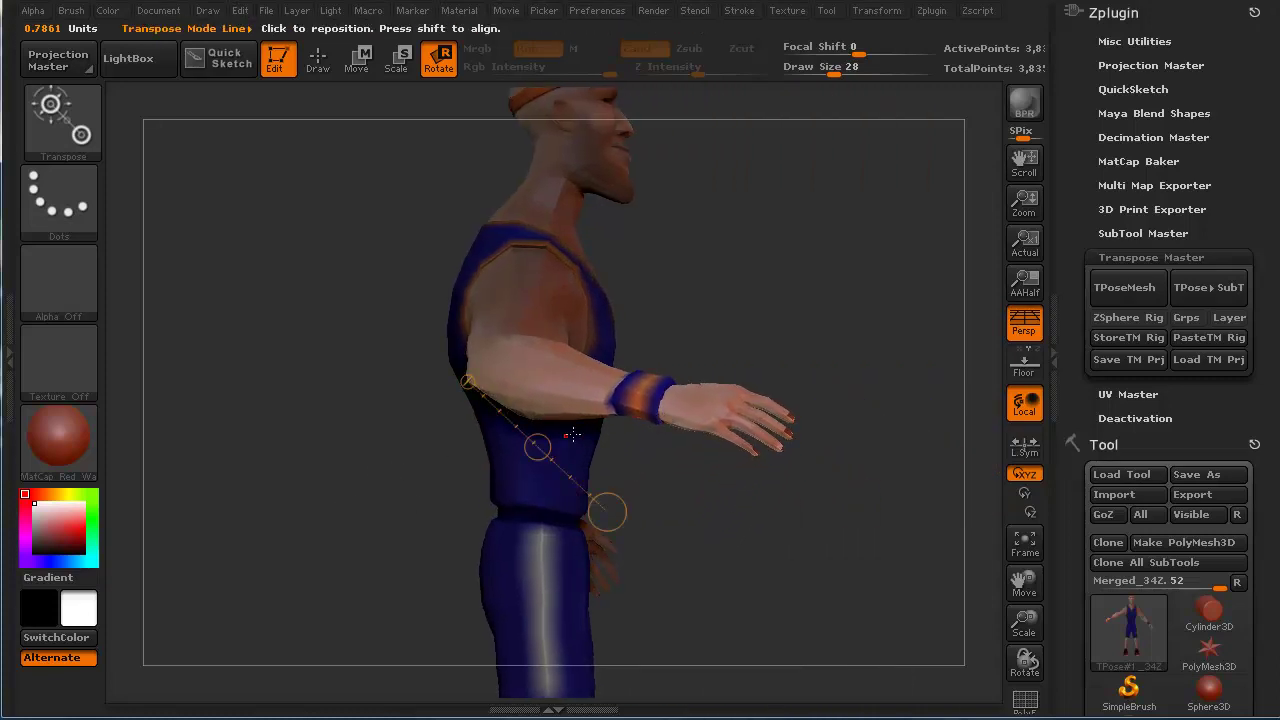
drag(537, 446, 414, 448)
mouse_move(343, 594)
mouse_down()
mouse_move(271, 571)
mouse_move(253, 590)
mouse_move(337, 600)
mouse_move(357, 561)
mouse_up()
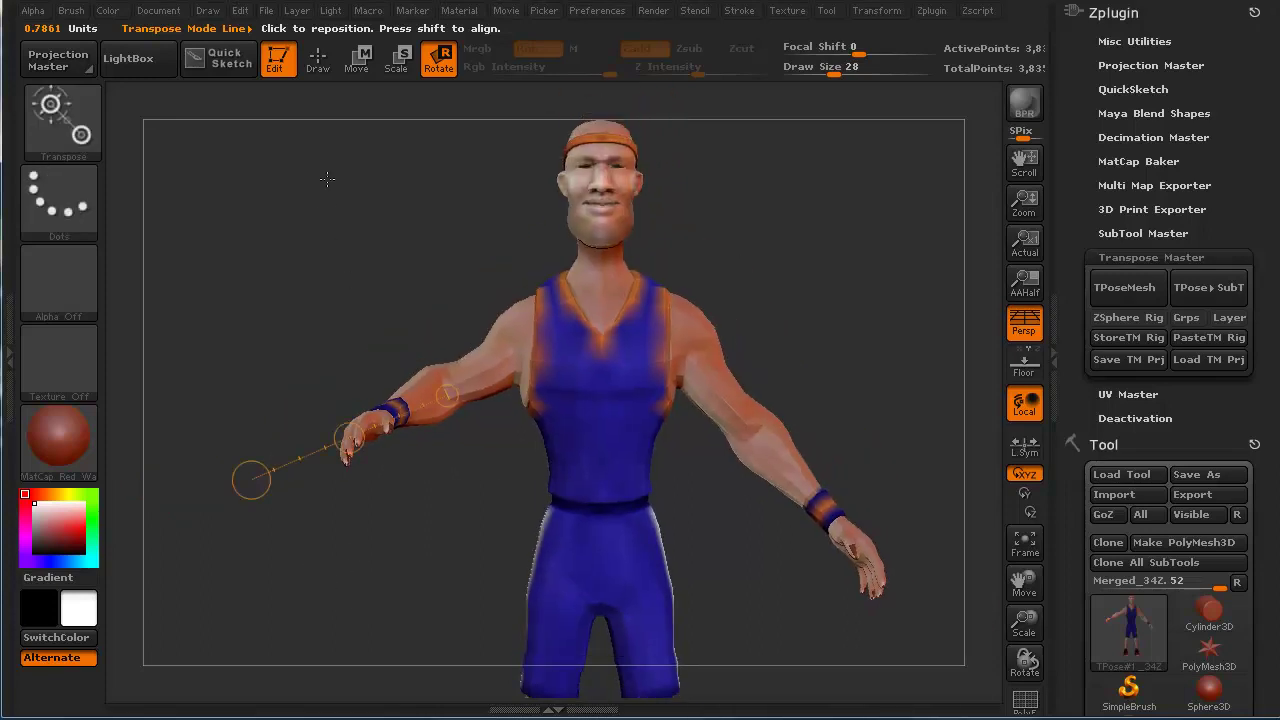
Mask the whole upper body down to the waist and invert the mask so the shorts and legs are protected
click(318, 60)
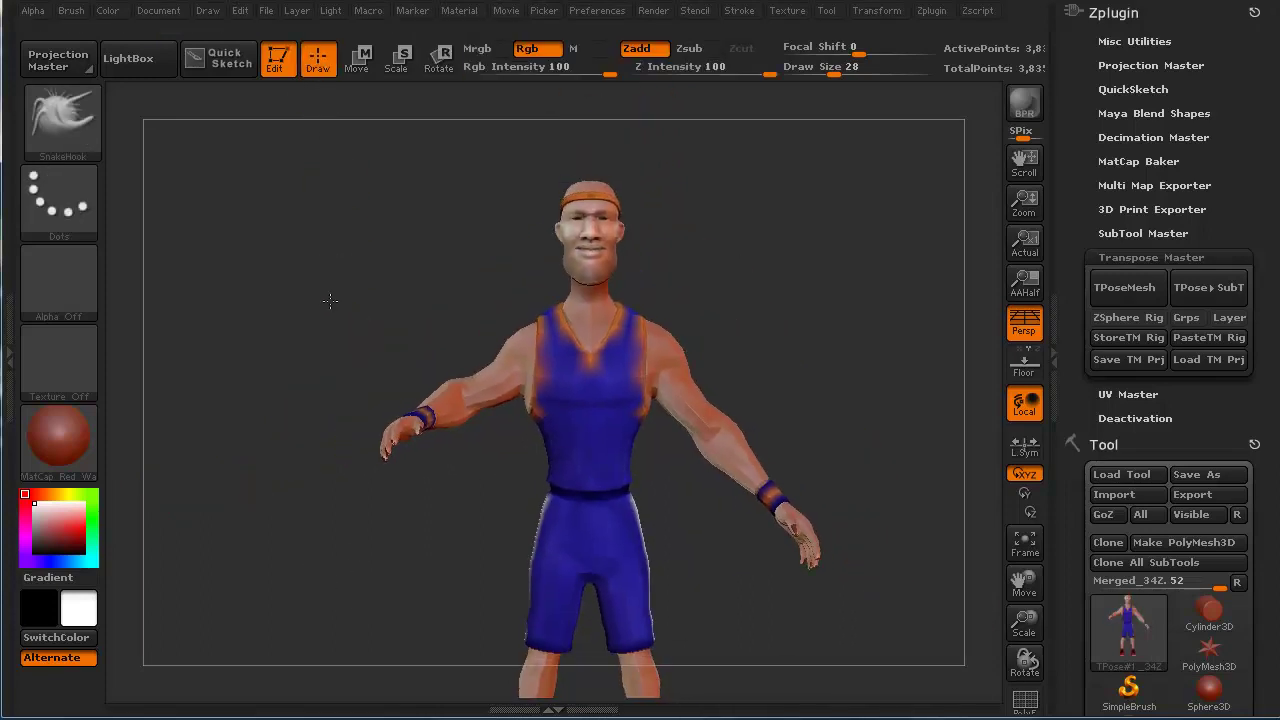
ctrl+drag(266, 154, 720, 457)
ctrl+drag(896, 338, 687, 579)
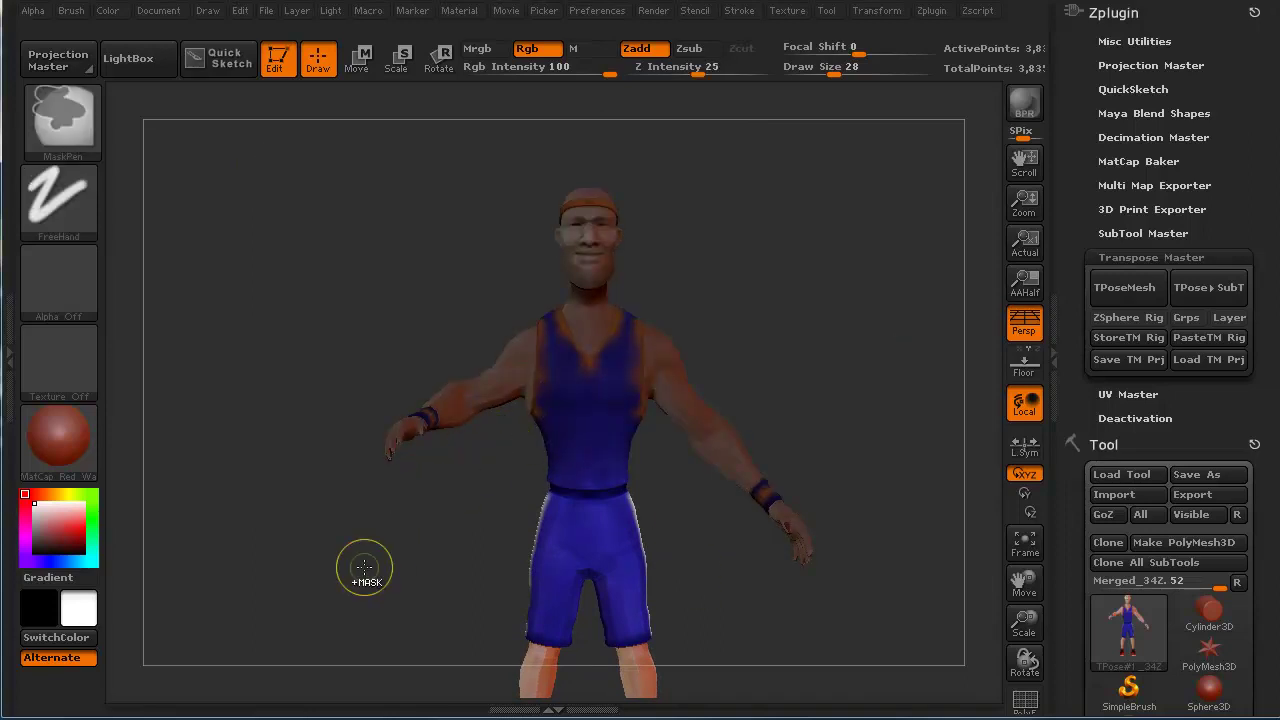
ctrl+drag(366, 571, 373, 565)
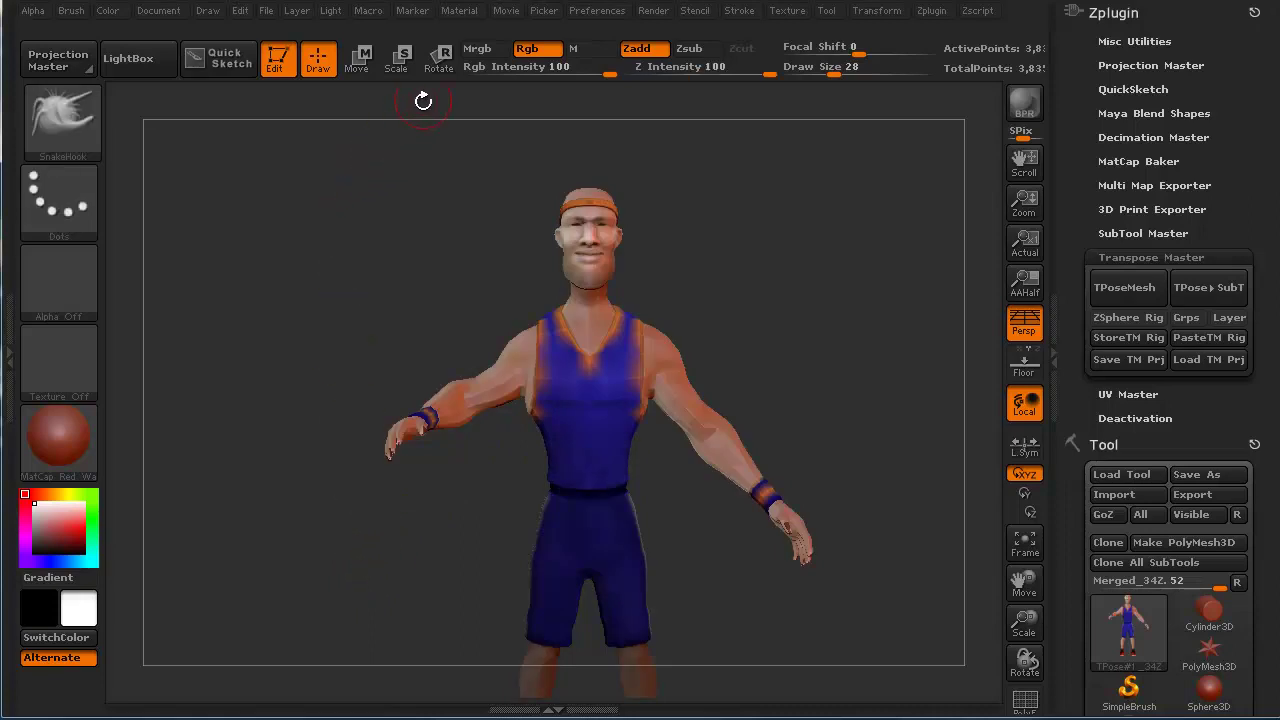
Draw a transpose line about 1.3 units long from the waist to above the head and center its waist end in side view
click(438, 68)
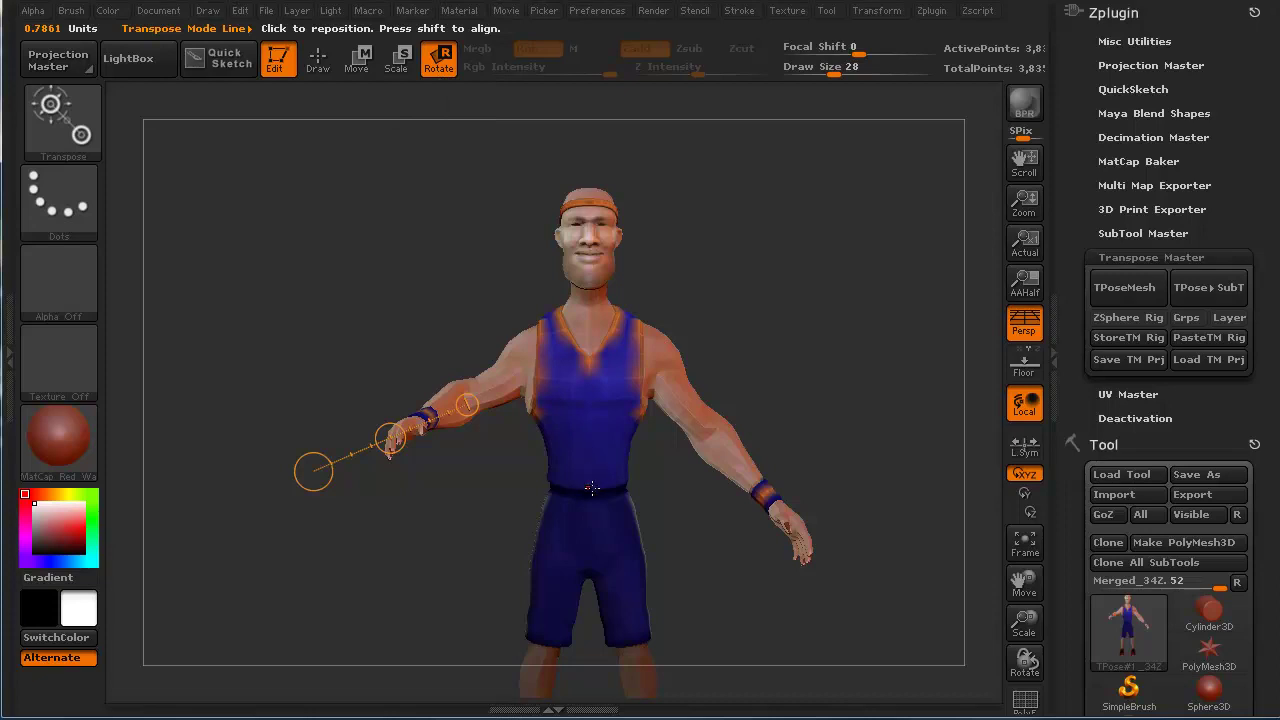
click(591, 487)
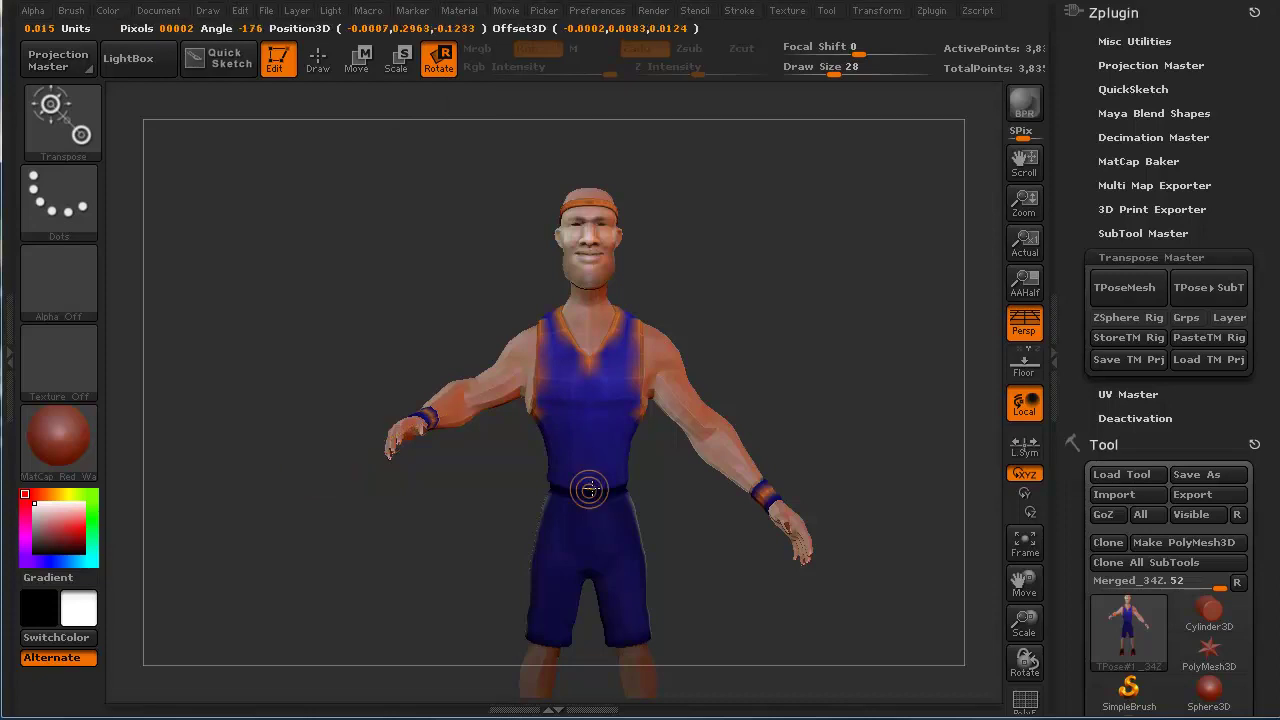
drag(589, 489, 589, 175)
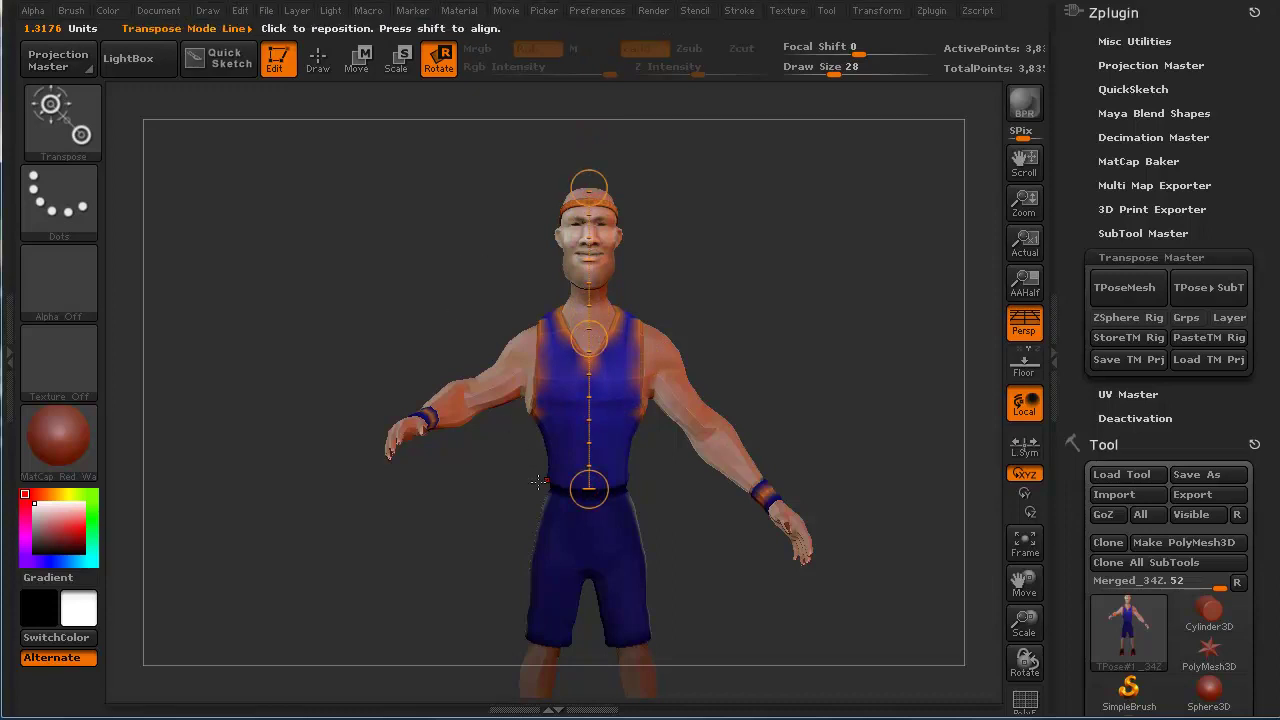
drag(332, 315, 335, 342)
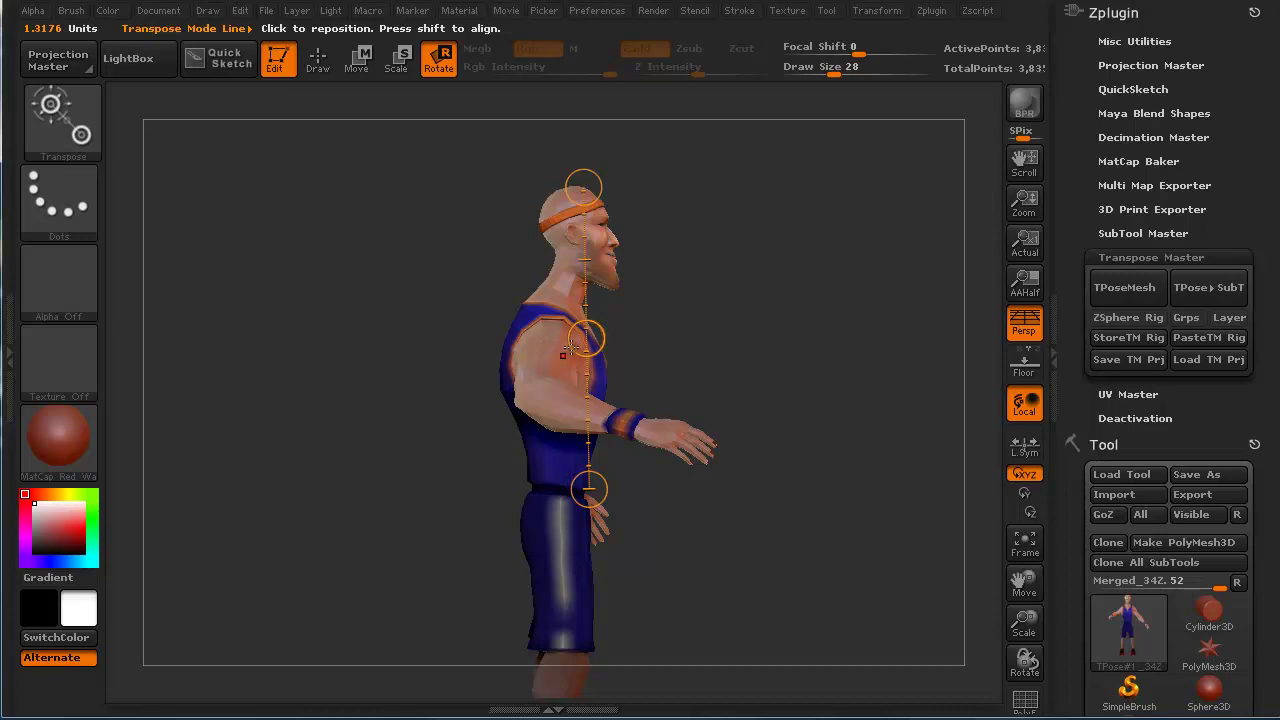
drag(572, 490, 538, 485)
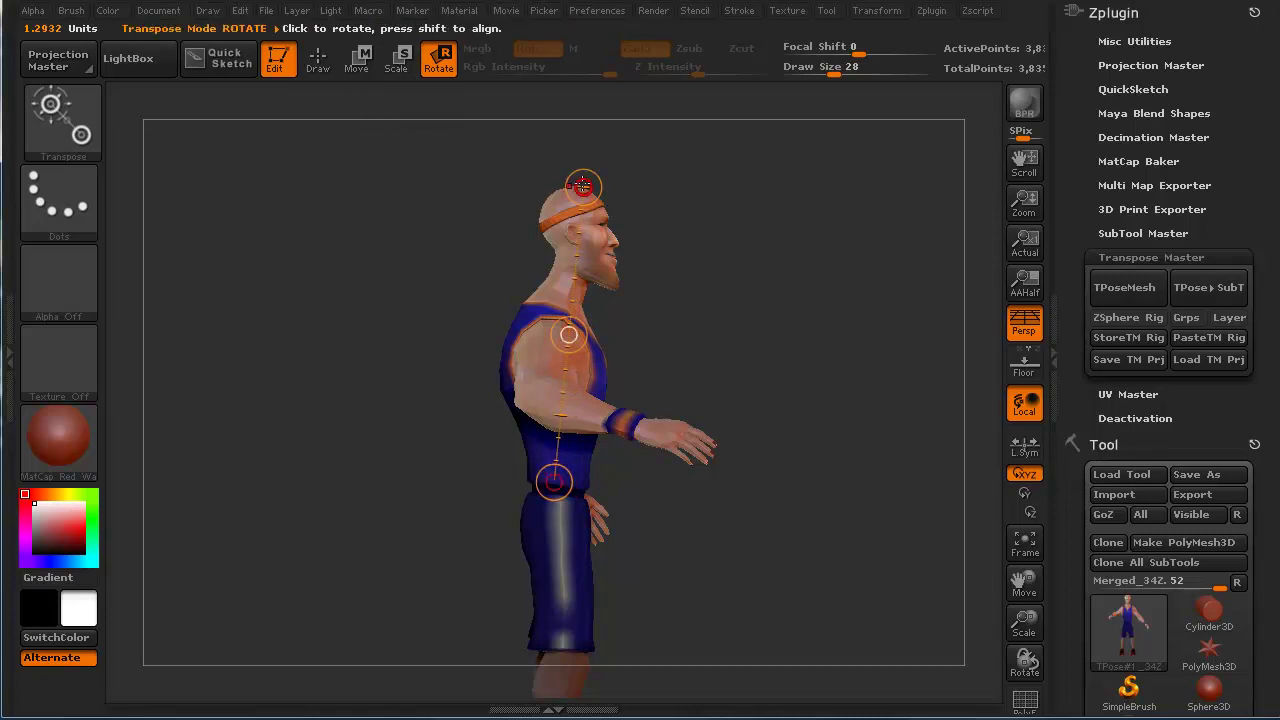
Bend the unmasked upper body forward at the waist and lean it sideways toward the character's right arm
drag(584, 186, 725, 192)
key(ctrl+z)
shift+drag(474, 423, 271, 509)
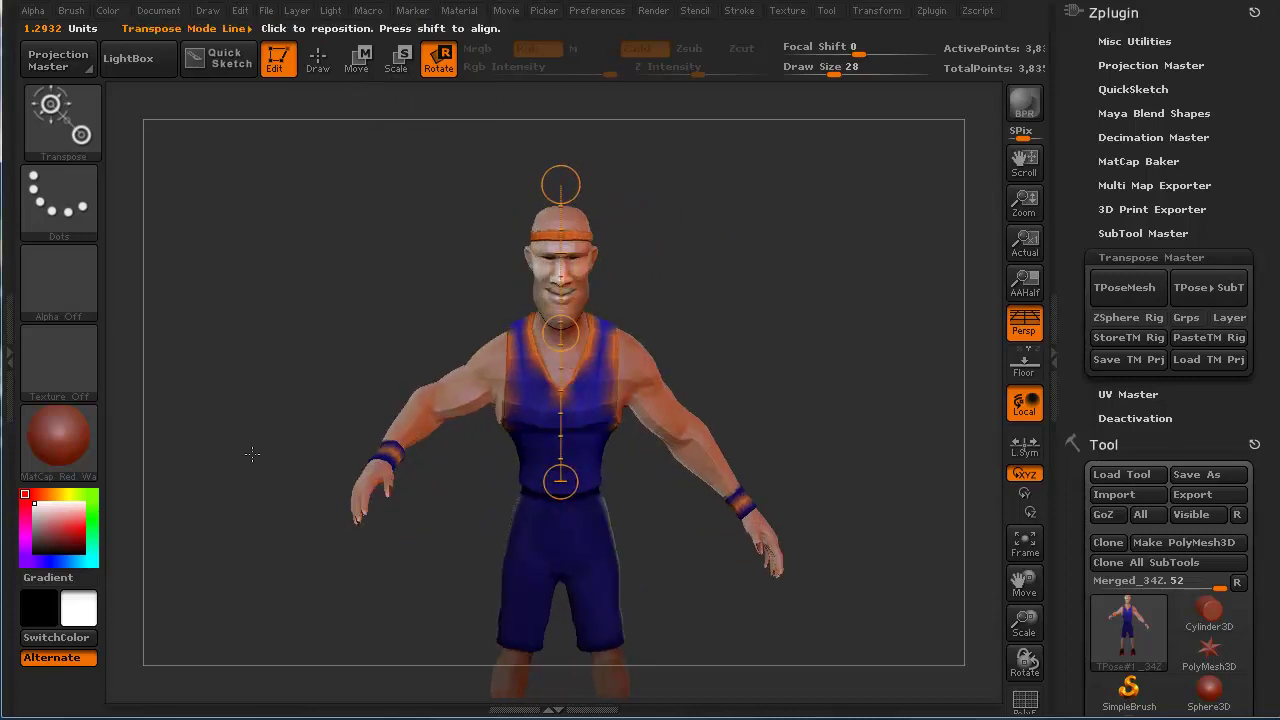
drag(561, 183, 445, 259)
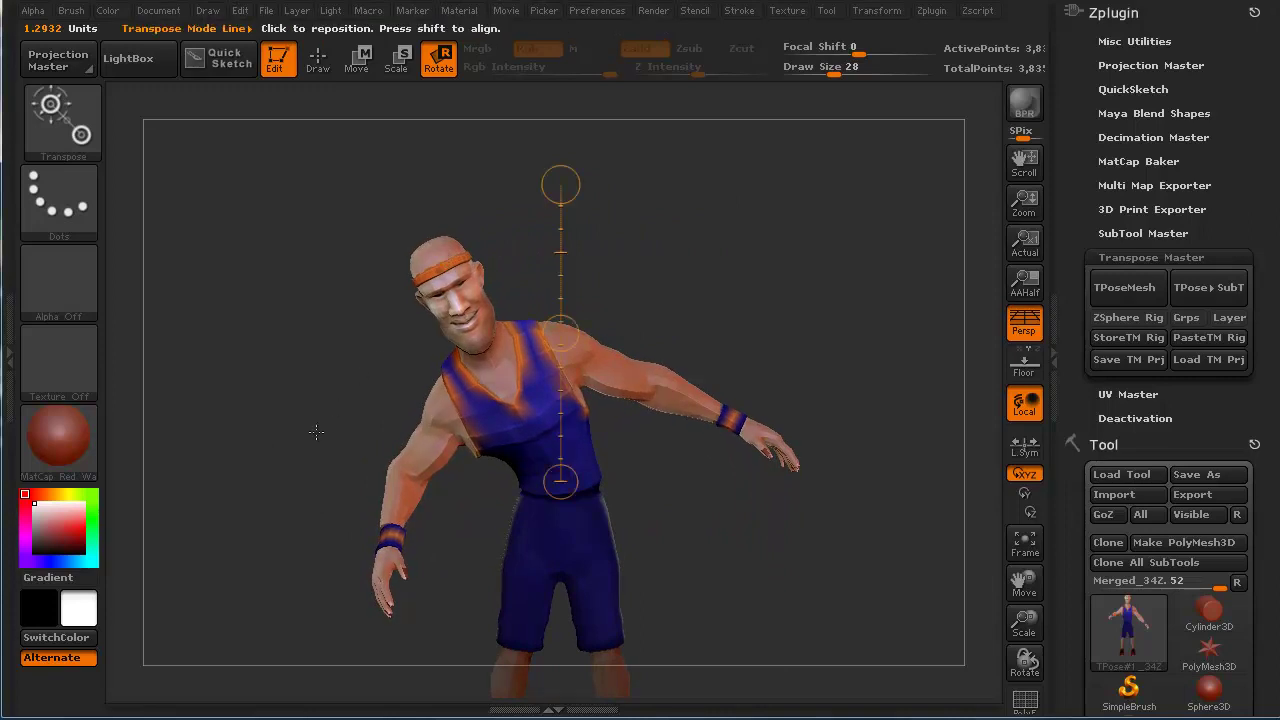
Return to Draw mode, clear the lower-body mask, and transfer the pose to the subtools with TPose > SubT
click(316, 66)
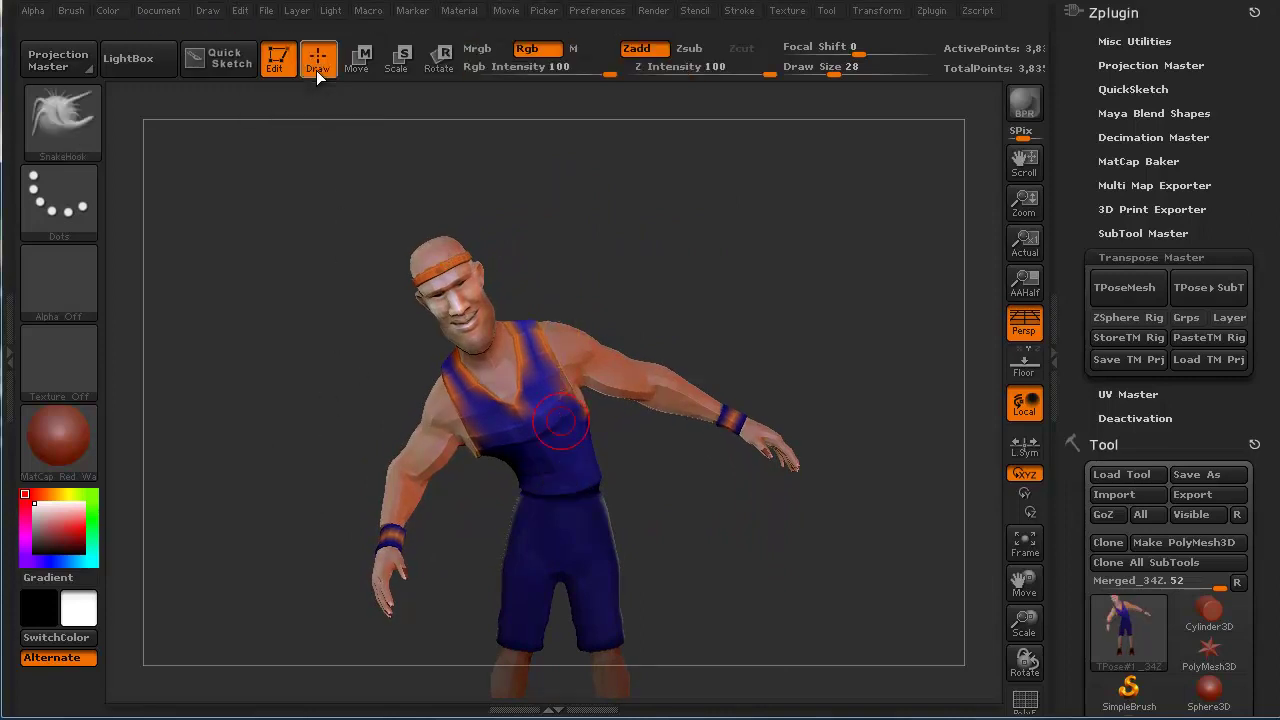
key(ctrl+z)
key(ctrl+z)
key(ctrl+z)
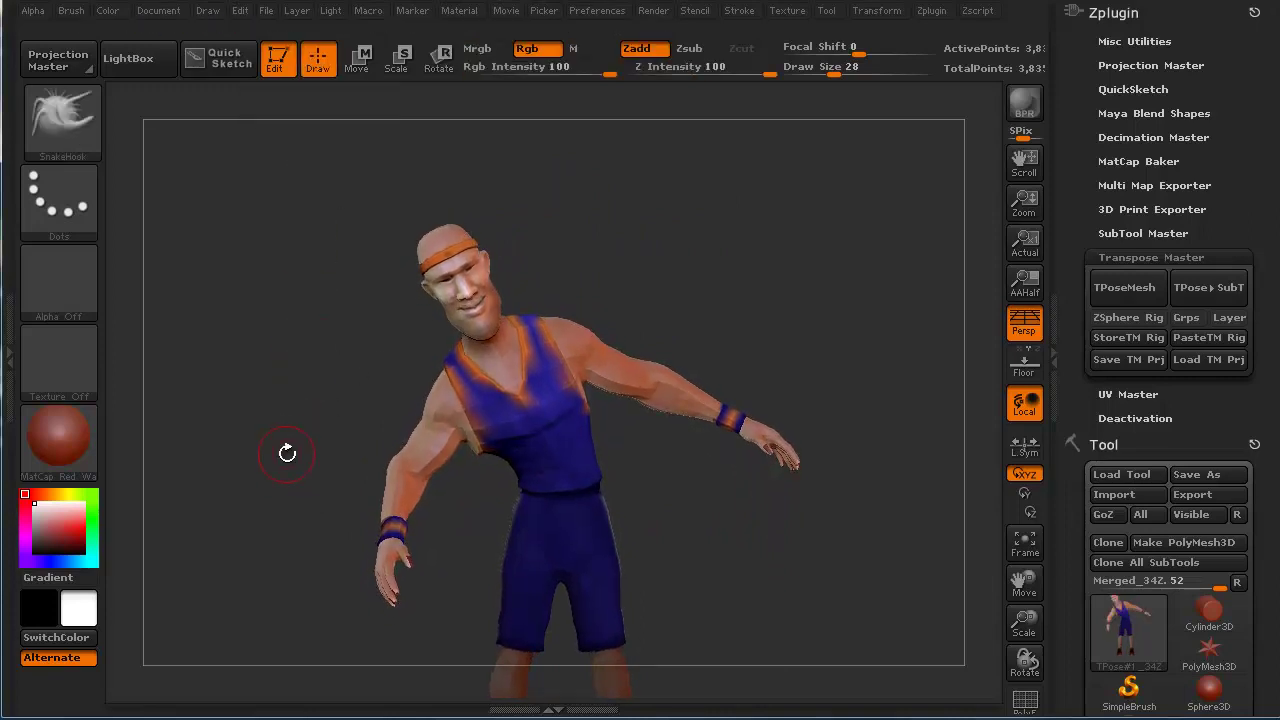
key(ctrl+z)
key(ctrl+z)
key(ctrl+z)
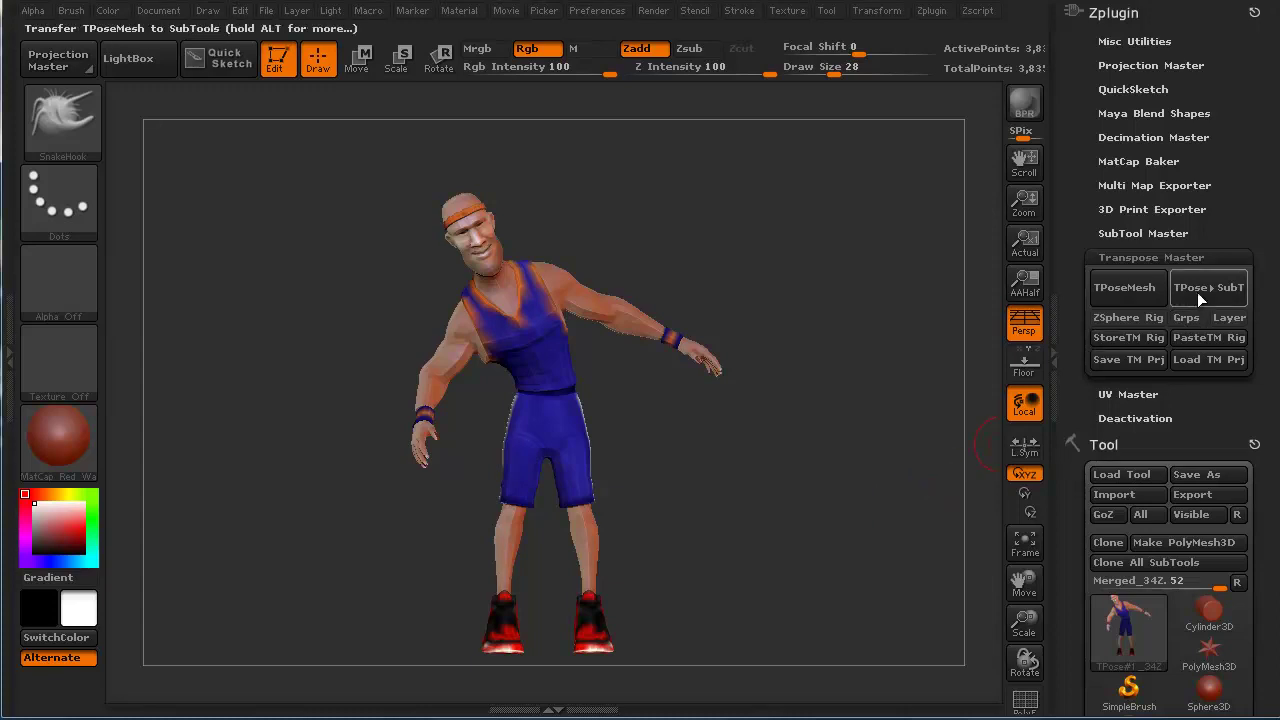
click(1202, 286)
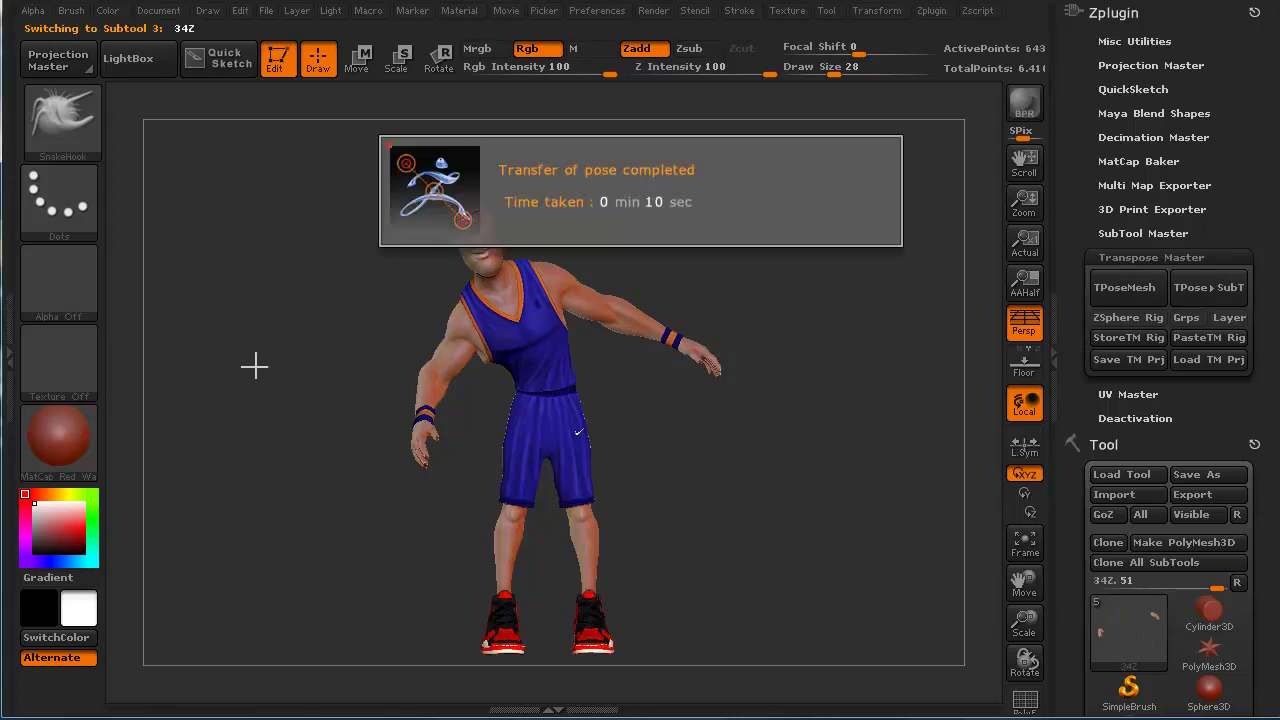
Examine the posed full-detail character, checking the right armpit up close and the whole figure from several angles
alt+drag(246, 340, 511, 560)
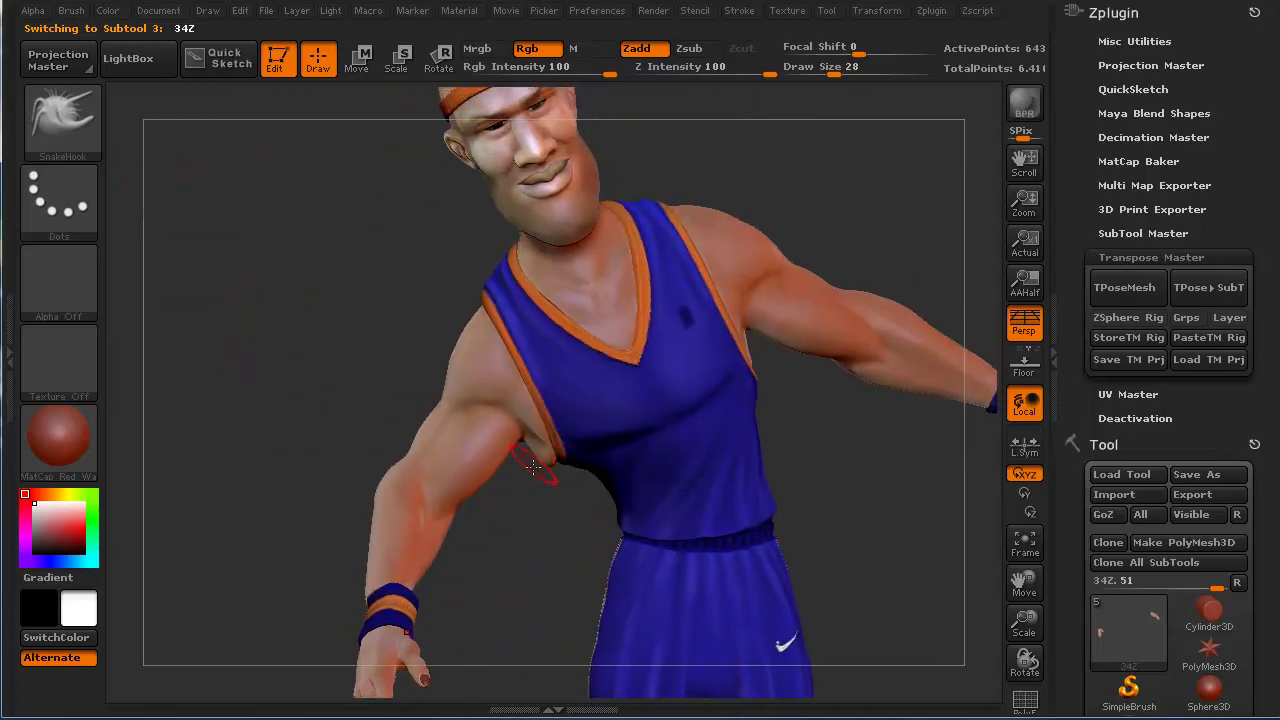
drag(533, 466, 491, 545)
drag(342, 480, 387, 465)
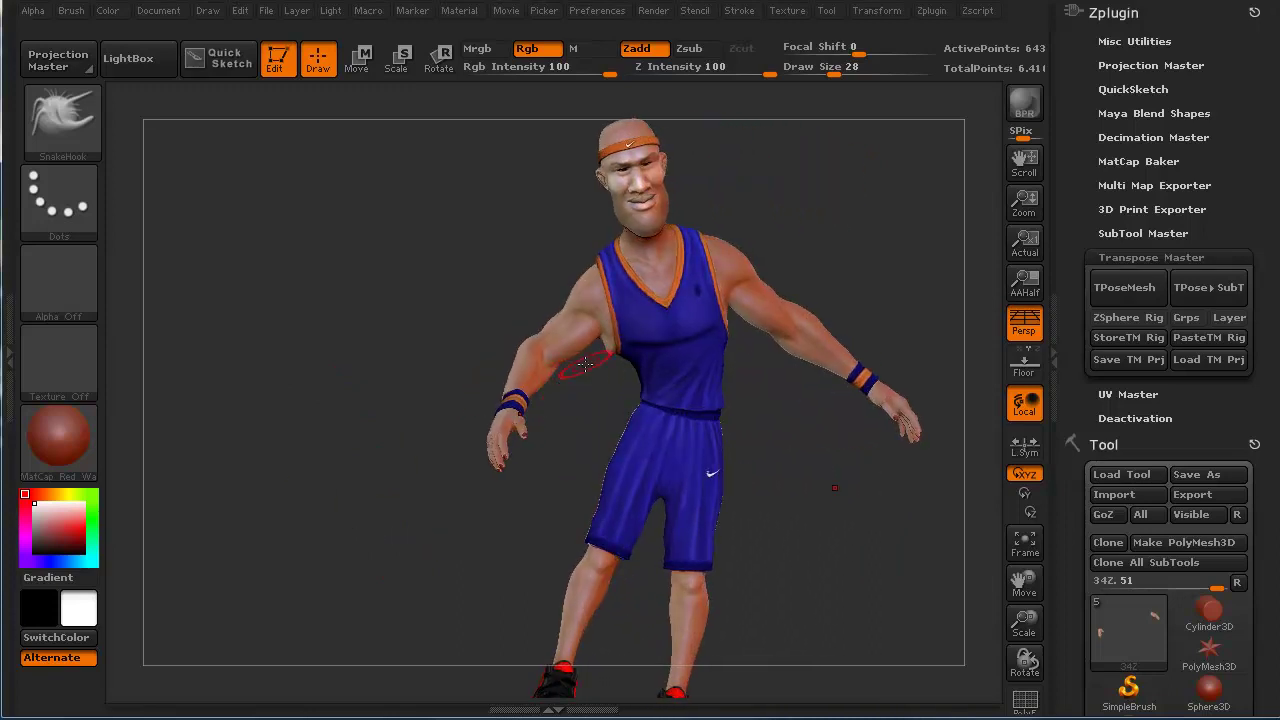
mouse_move(306, 338)
mouse_down()
mouse_move(311, 489)
mouse_move(286, 451)
mouse_move(294, 543)
mouse_move(284, 537)
mouse_move(300, 574)
mouse_move(282, 481)
mouse_move(272, 507)
mouse_move(286, 534)
mouse_move(268, 540)
mouse_move(294, 571)
mouse_move(485, 570)
mouse_move(414, 571)
mouse_move(340, 550)
mouse_move(353, 563)
mouse_up()
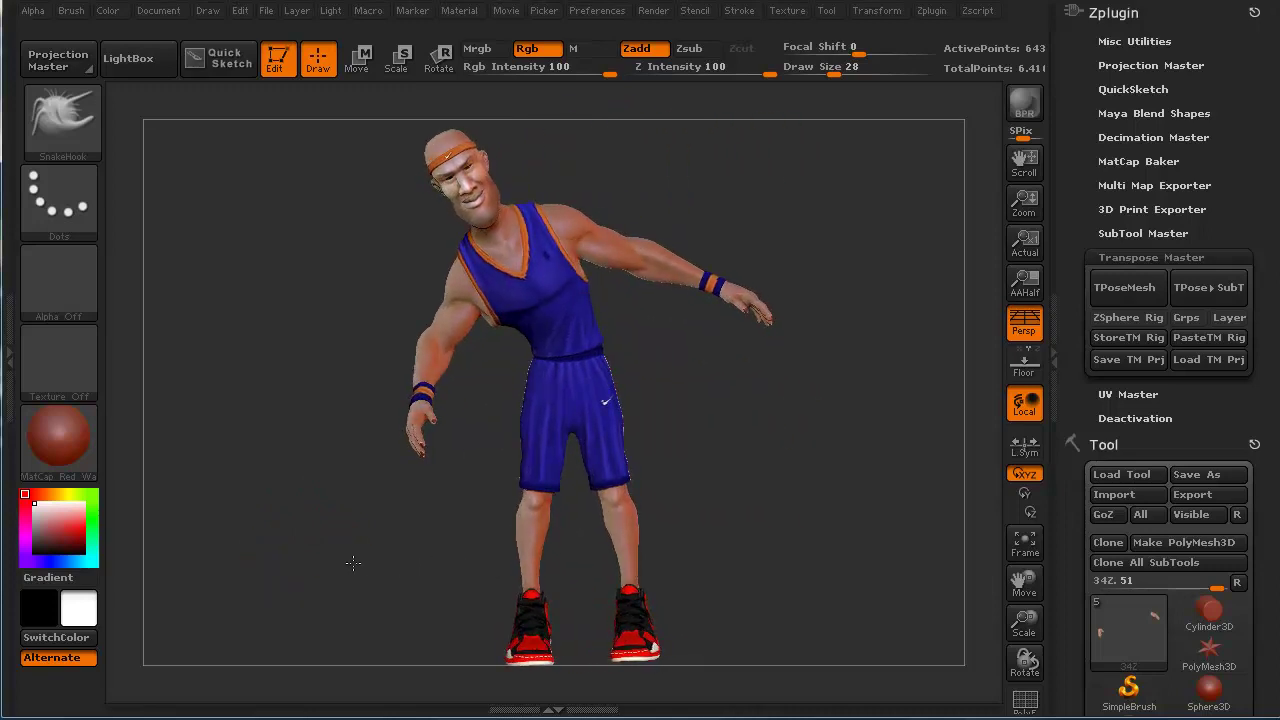
drag(271, 568, 264, 533)
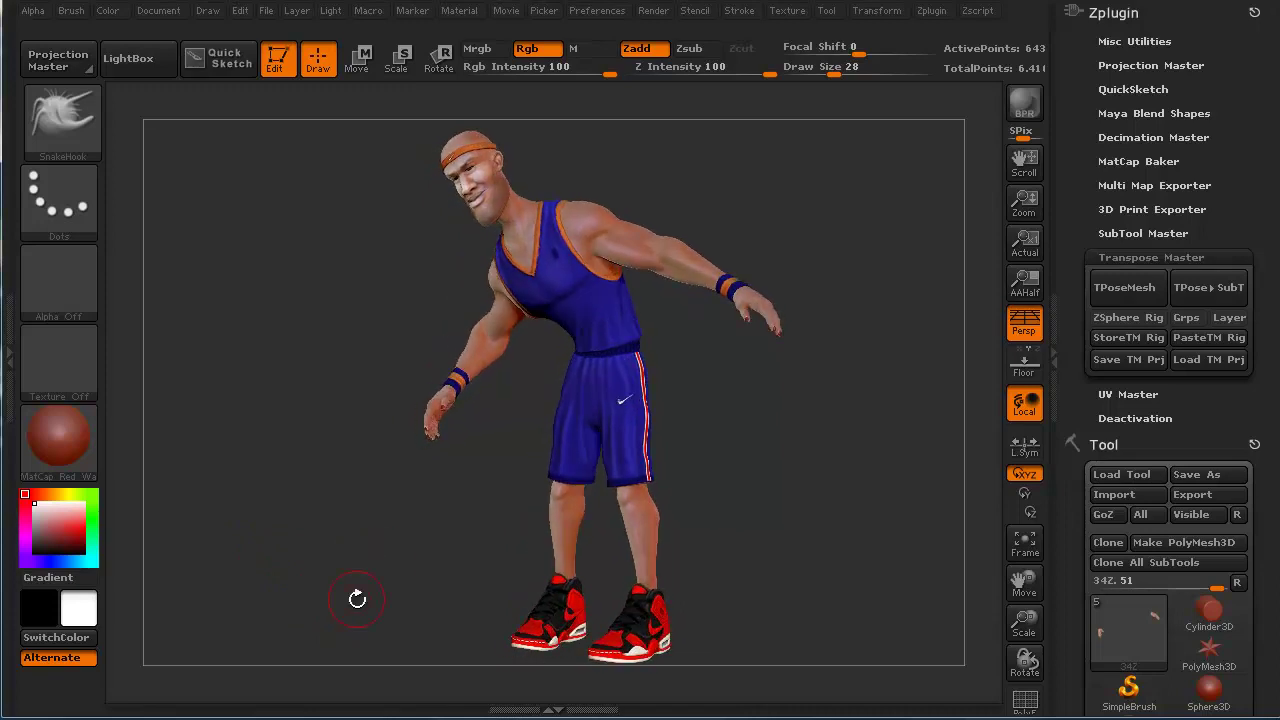
drag(357, 598, 358, 644)
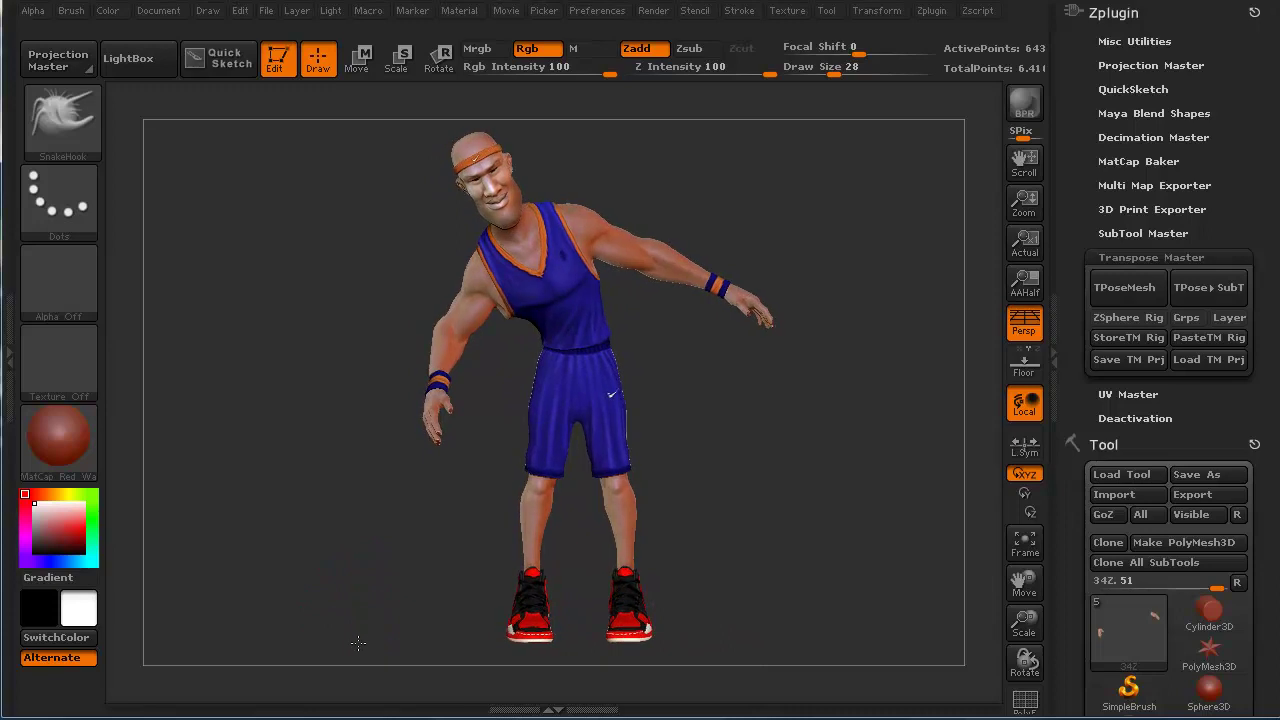
drag(337, 594, 328, 546)
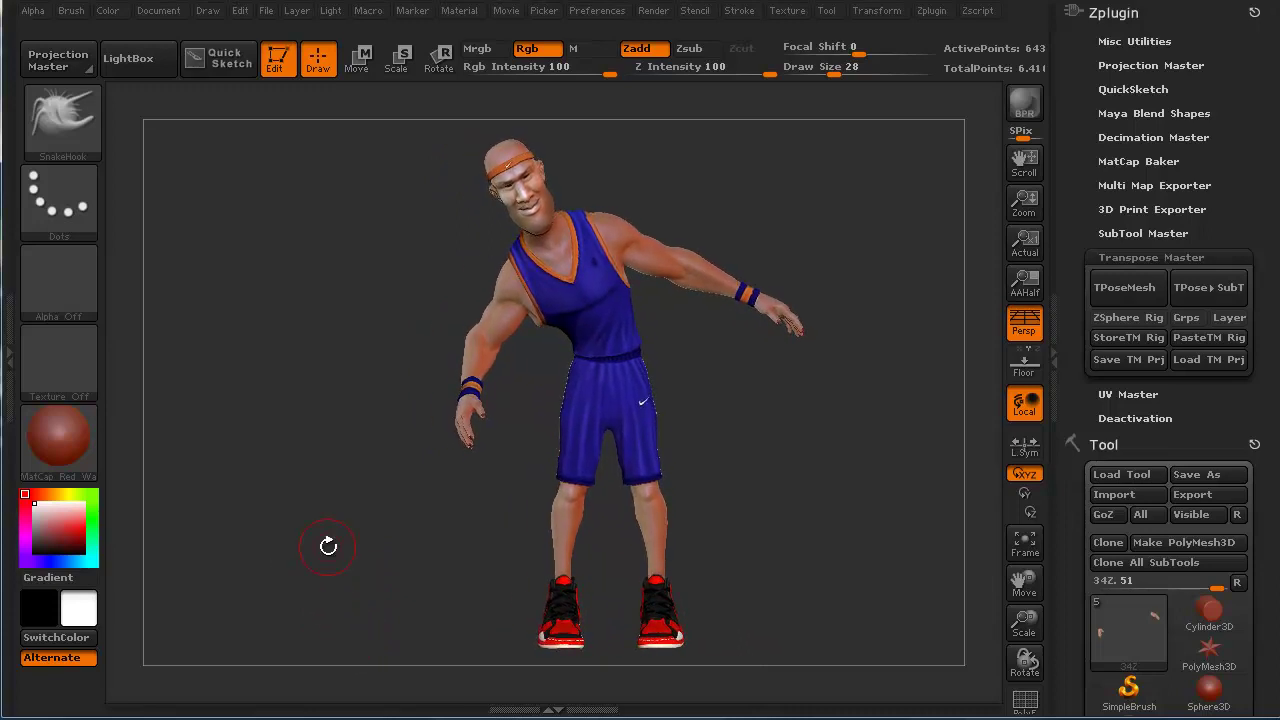